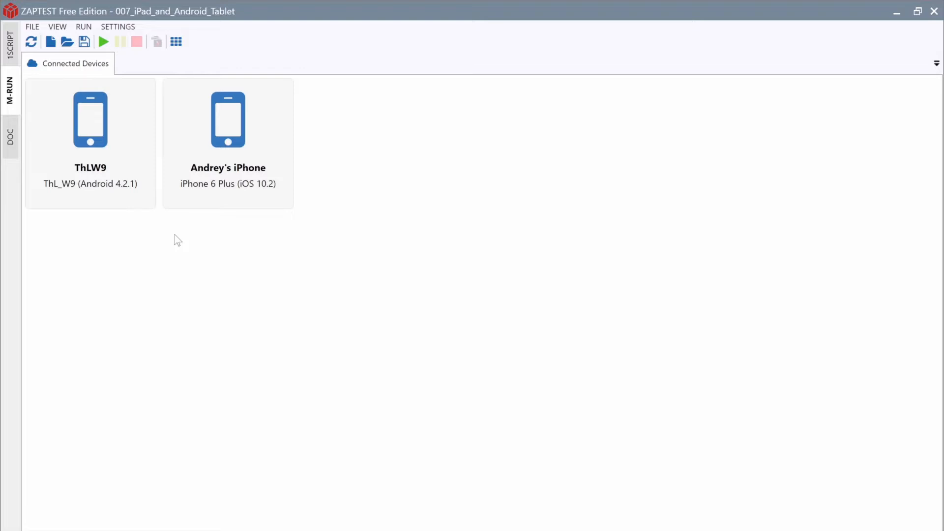
Step: Refresh the Connected Devices list so the ThL_W9 Android phone and iPhone 6 Plus appear
click(32, 42)
double_click(114, 201)
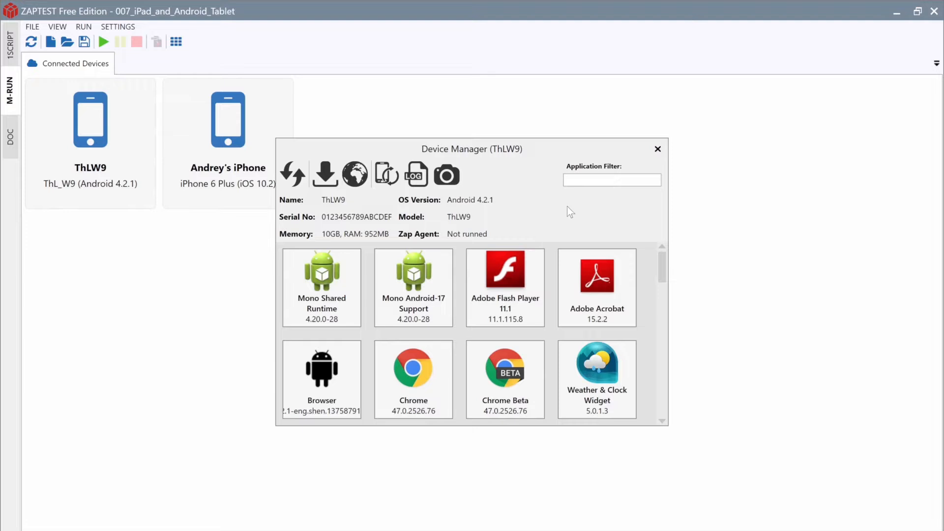
click(601, 185)
text(C)
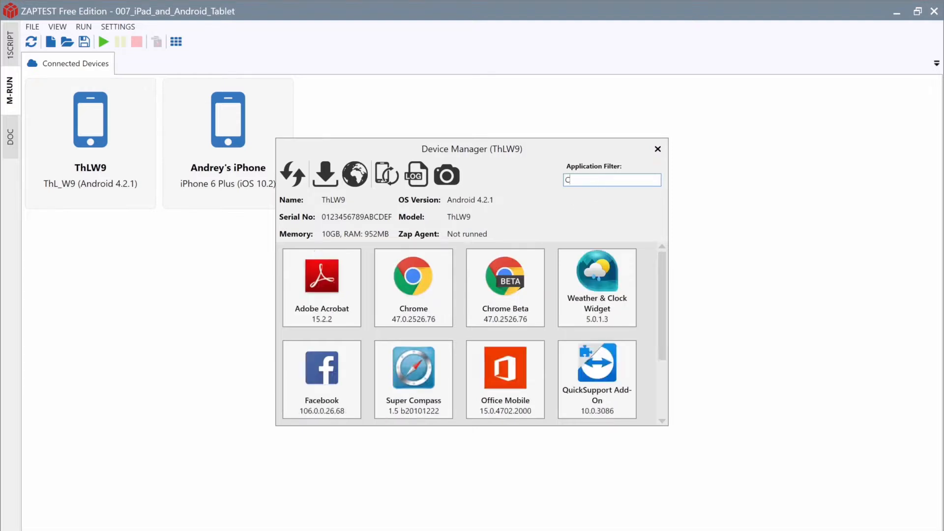
text(hrome)
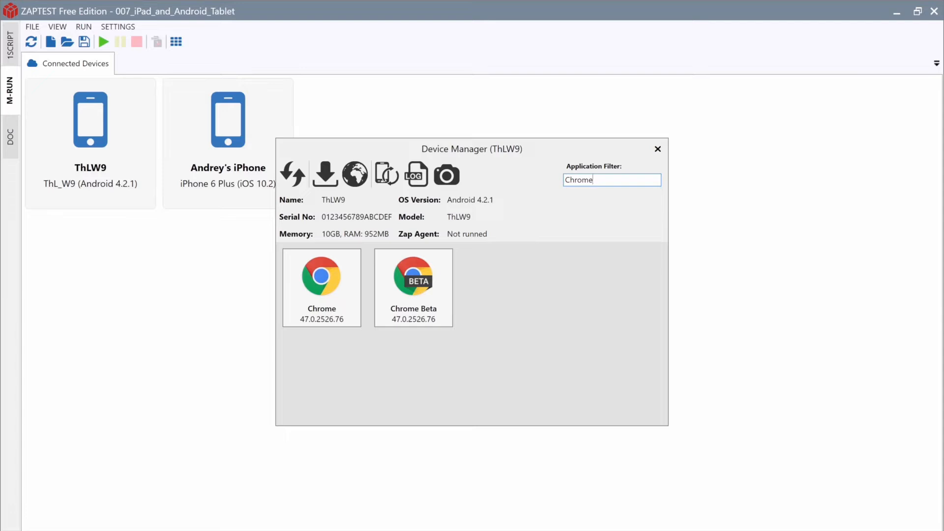
click(314, 281)
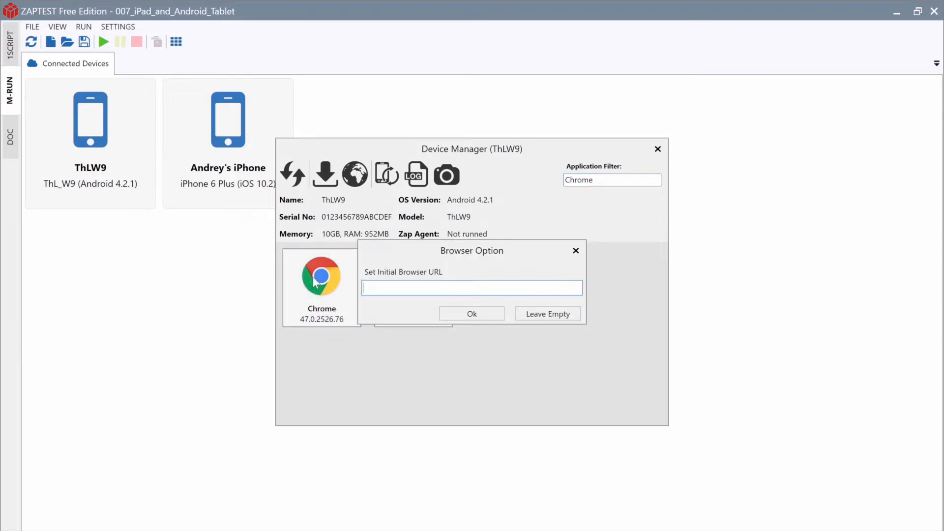
text(www.zaptest.com)
click(488, 318)
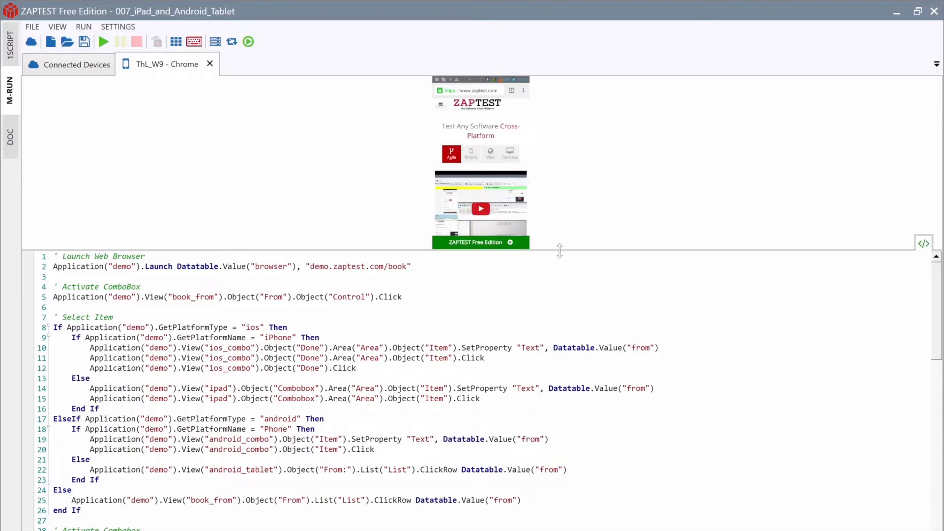
Step: Enlarge the phone mirror, control it remotely to open the ZAPTEST Free Edition link, then stop control
drag(560, 250, 562, 390)
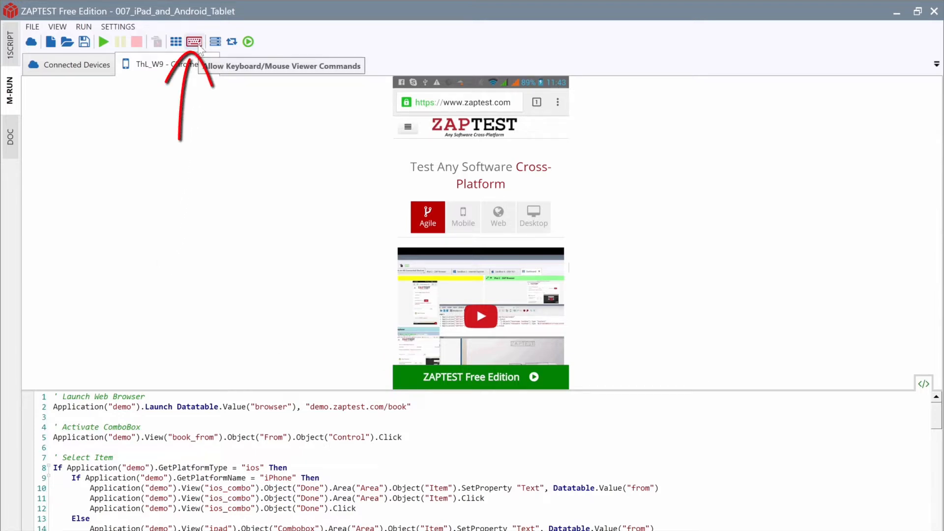
click(199, 46)
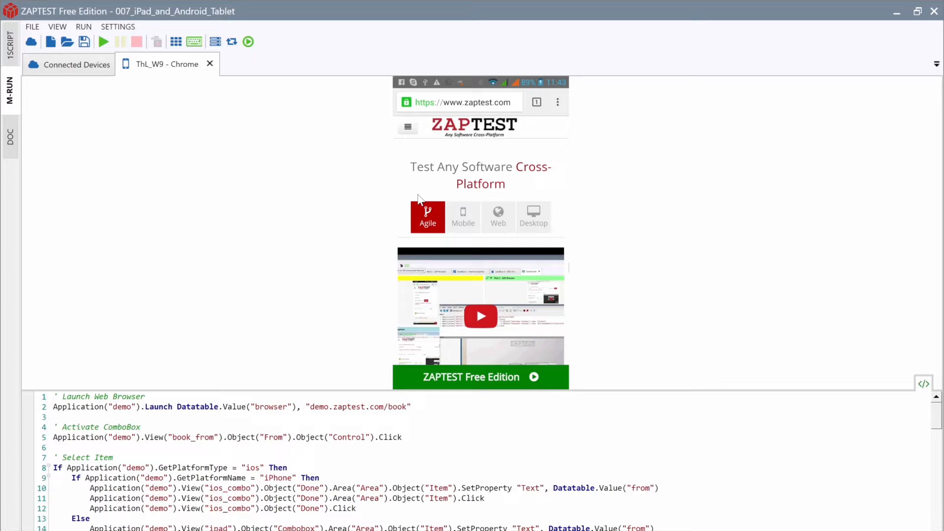
scroll(418, 199, down, 3)
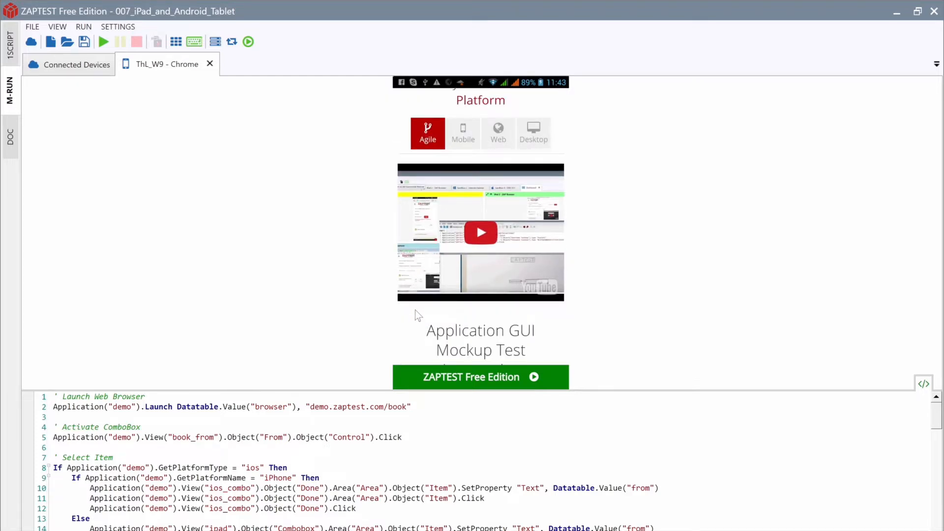
click(534, 378)
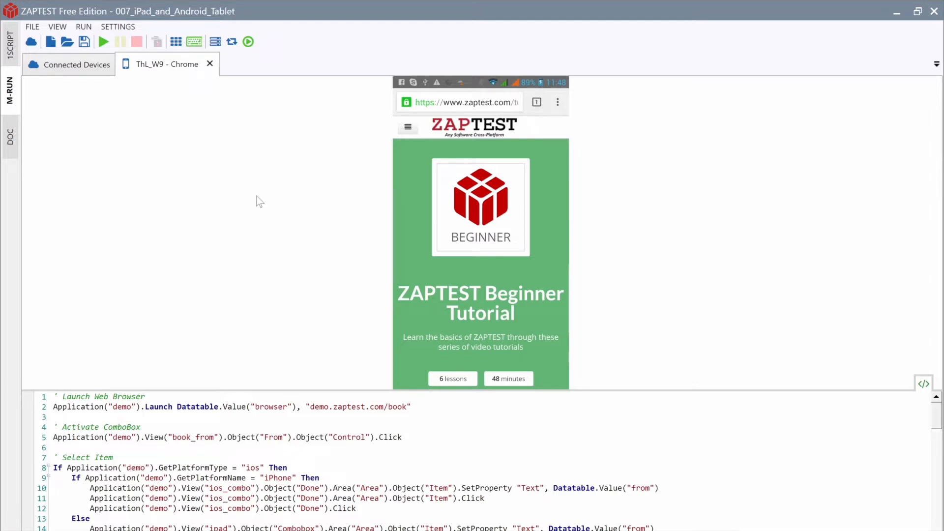
click(194, 41)
Step: Close the device tab and copy the demo.zaptest.com/book address from script line 2
click(210, 64)
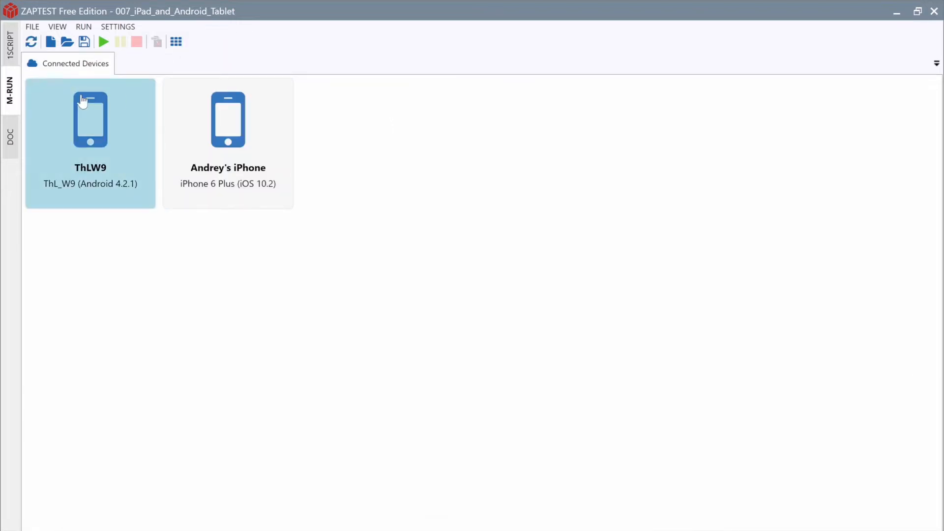
click(10, 44)
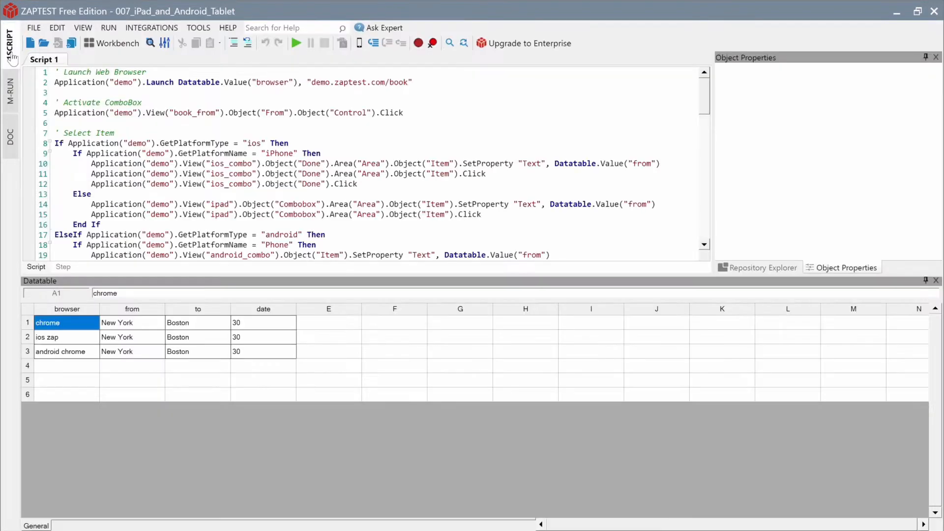
click(311, 82)
shift+click(406, 82)
right_click(397, 84)
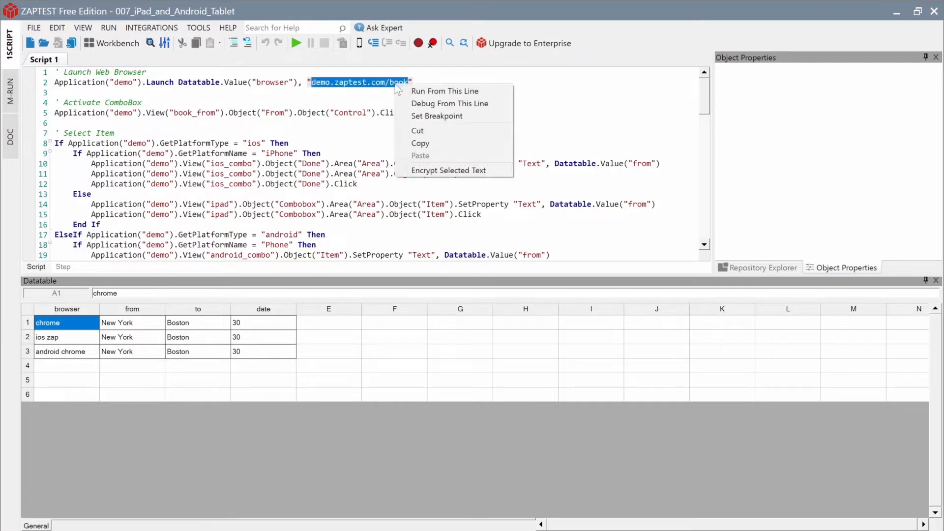
click(428, 143)
Step: Delete datatable rows 2 and 3, keeping only the chrome row, and begin Save As
click(35, 453)
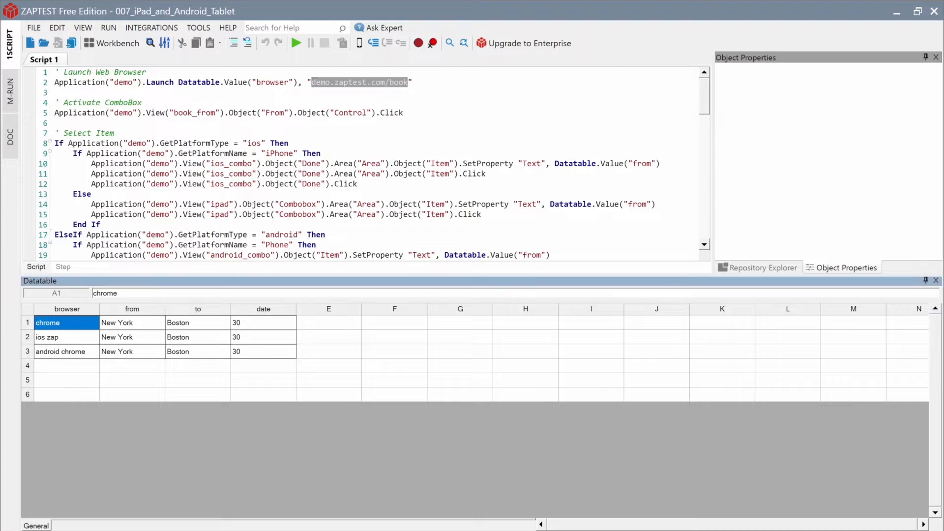
right_click(30, 338)
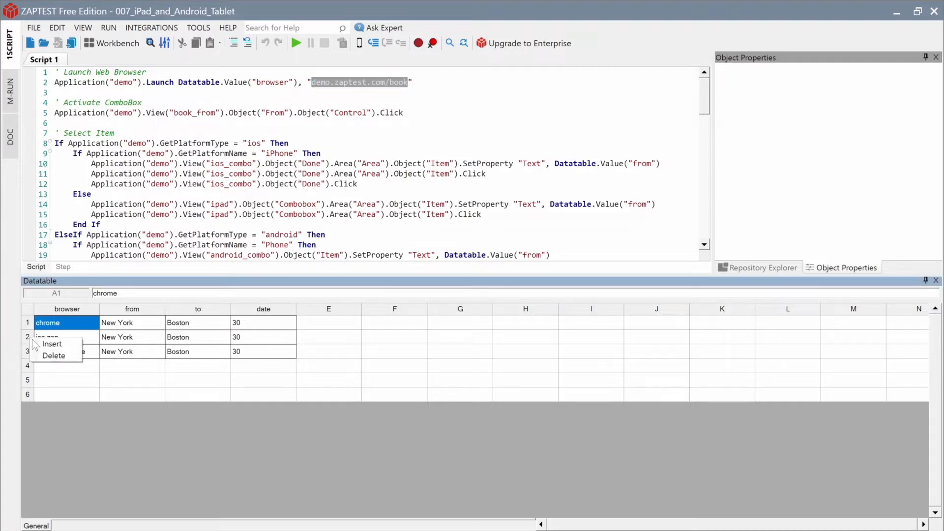
click(45, 356)
right_click(31, 338)
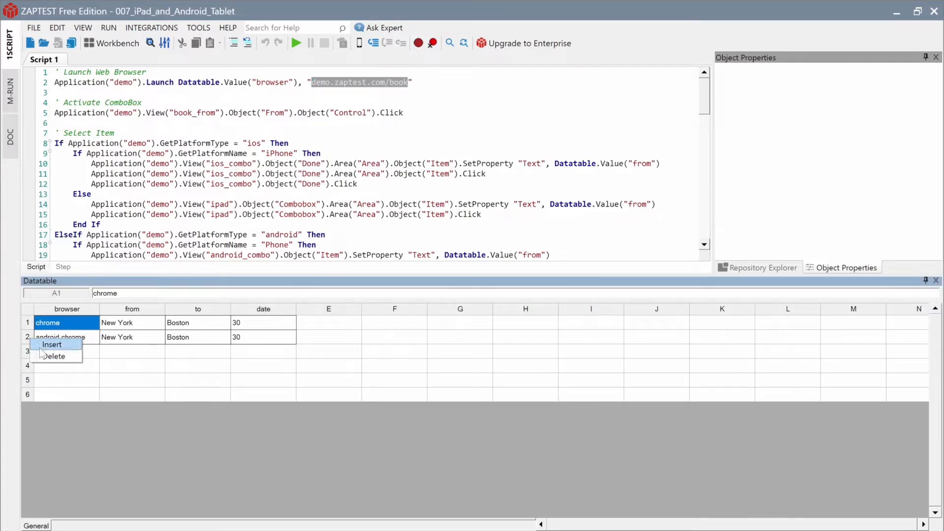
click(45, 357)
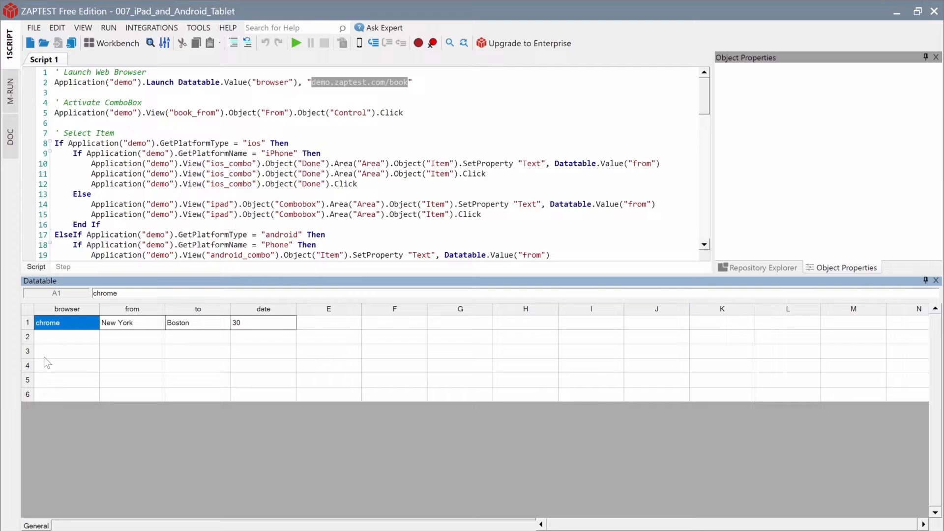
click(71, 45)
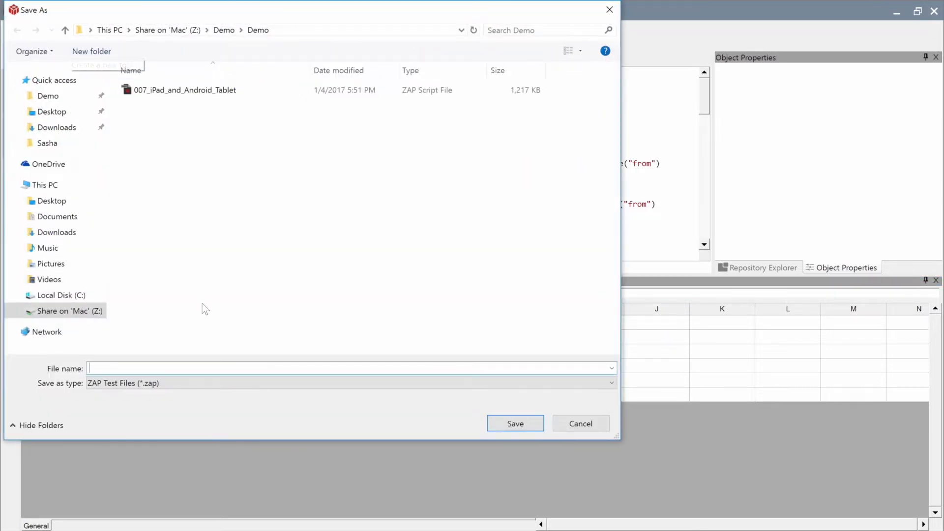
Step: Save the script under the file name 008_MRUN
text(008_MRUN)
key(Return)
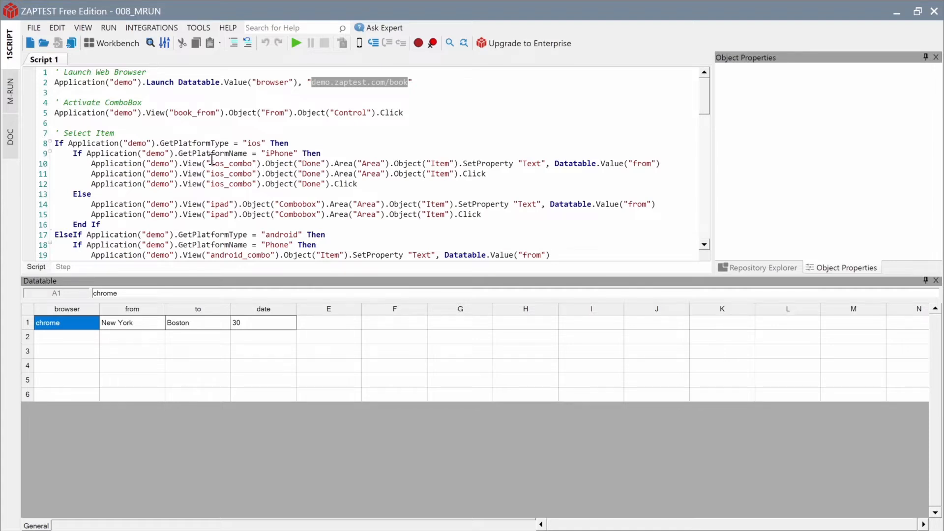
Step: Set Runtime Timings delay between steps execution to 500, then return to the M-RUN device list
click(198, 28)
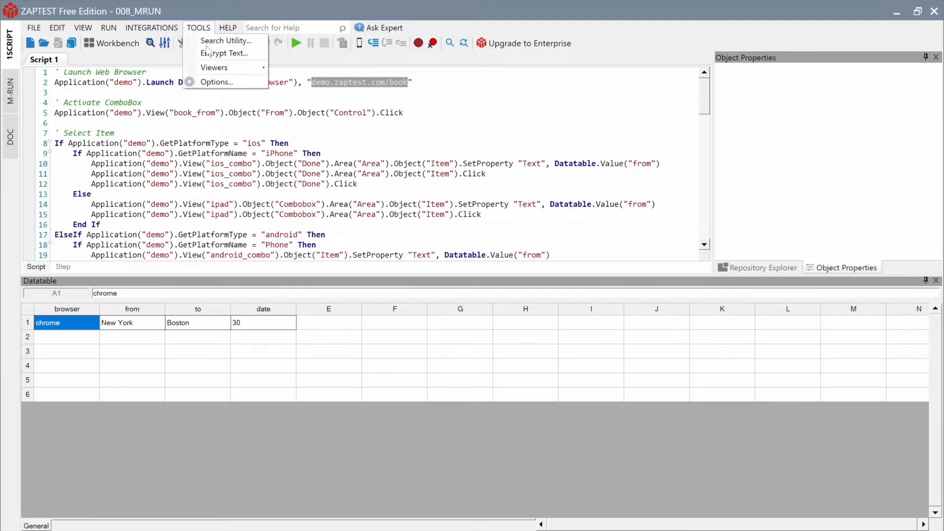
click(217, 83)
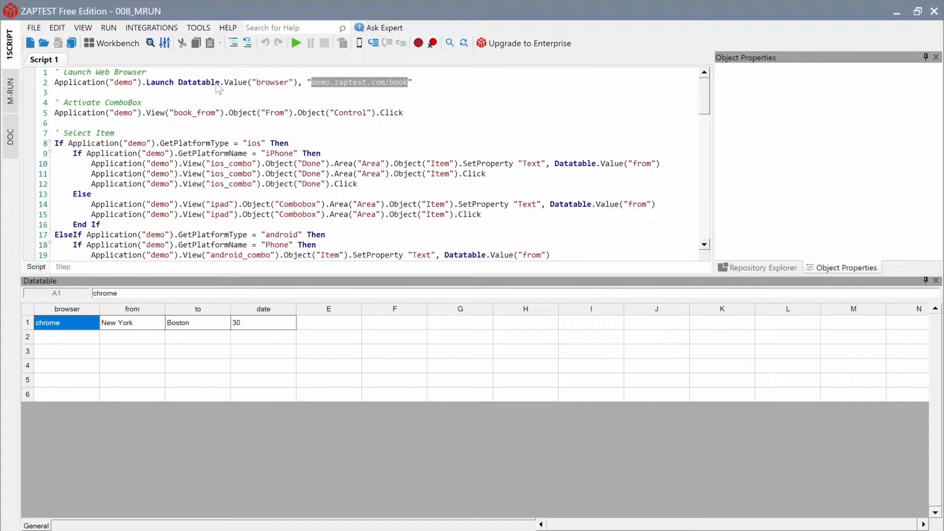
click(369, 196)
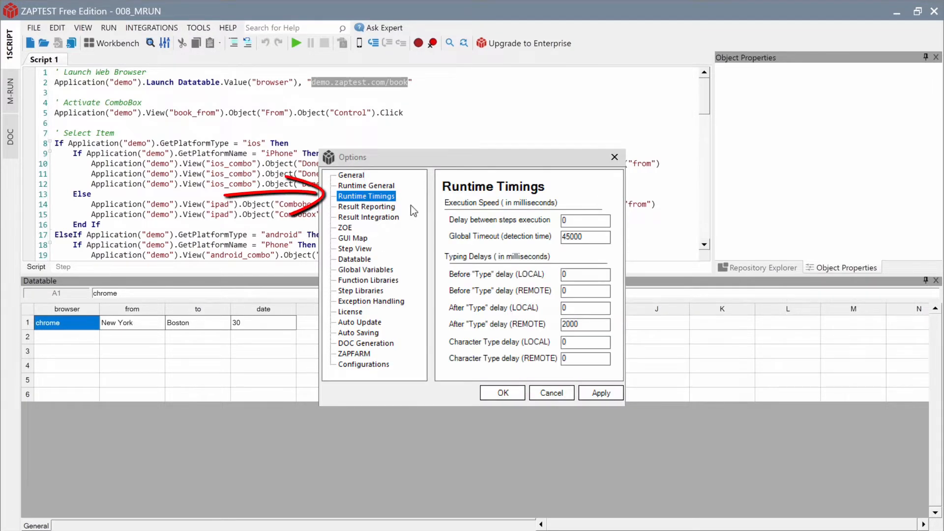
click(581, 222)
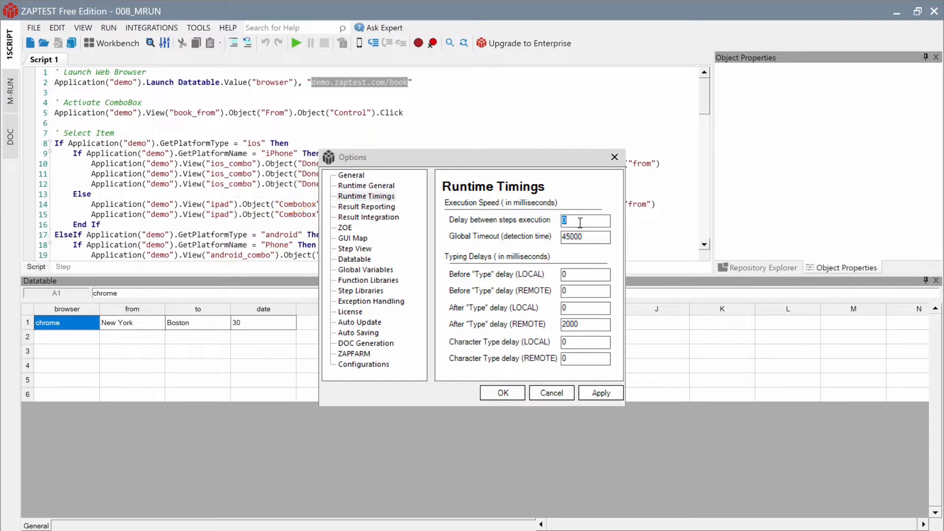
text(500)
click(516, 394)
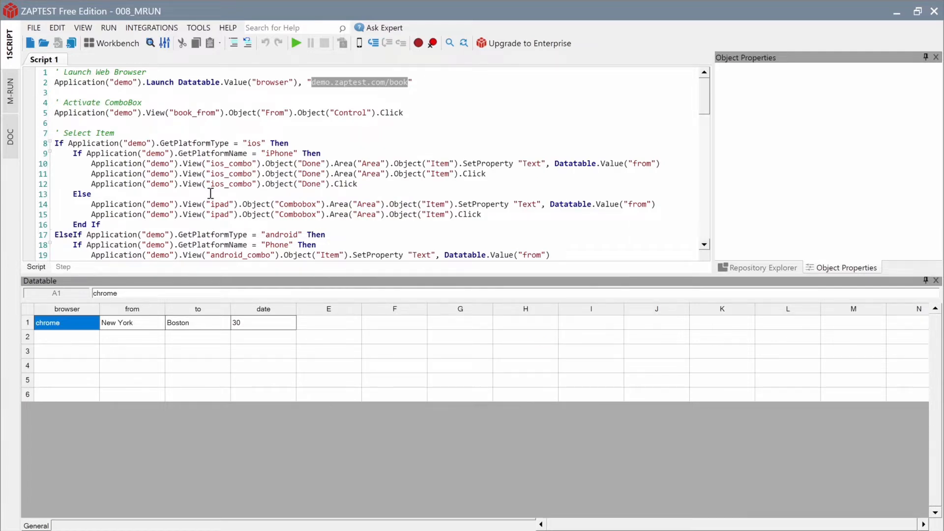
click(11, 94)
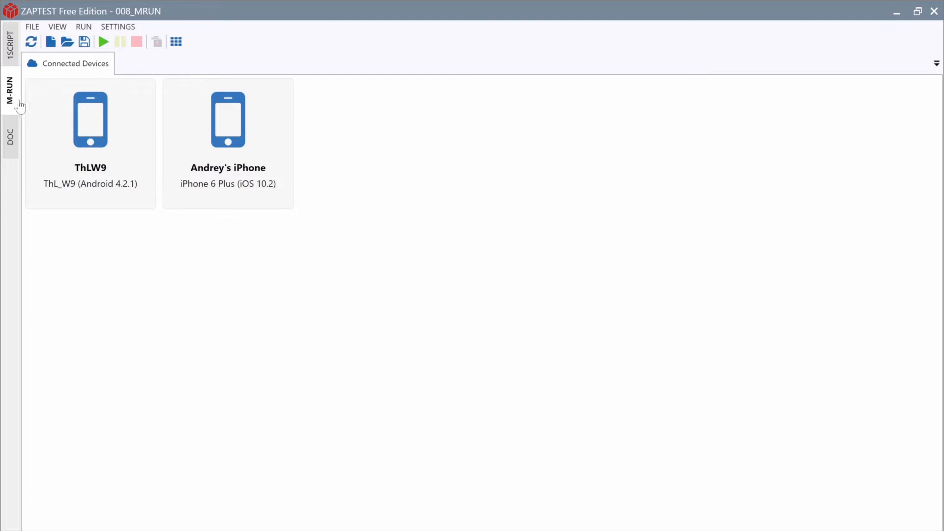
Step: Launch Chrome on ThLW9 starting at the pasted demo.zaptest.com/book address, then return to Connected Devices
double_click(46, 121)
click(575, 181)
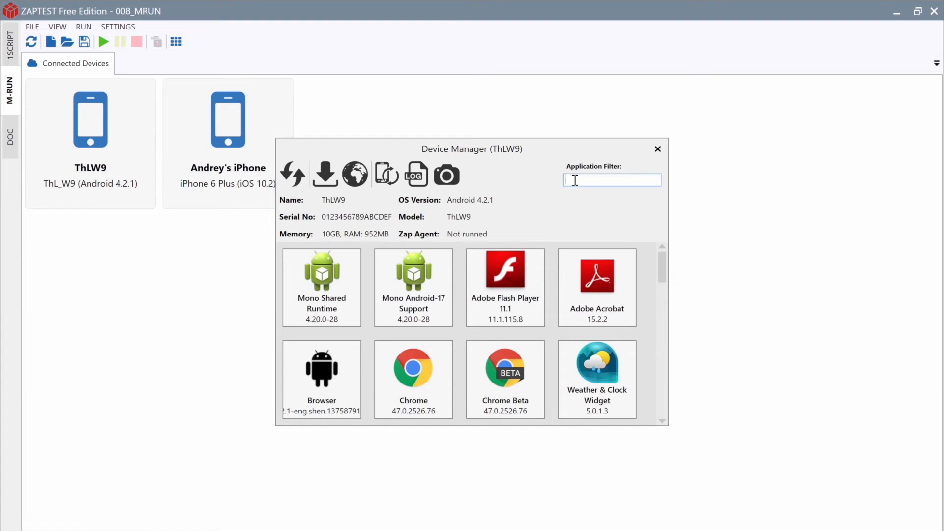
text(chrome)
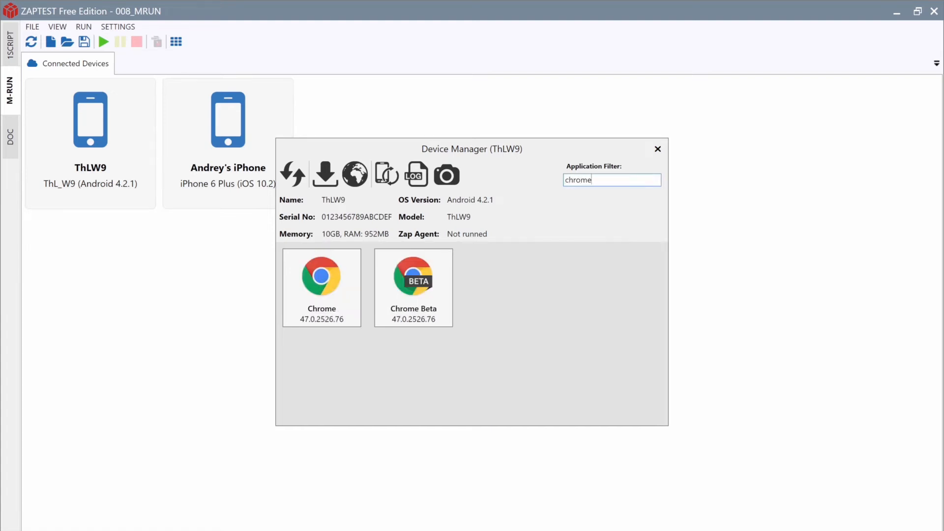
double_click(327, 267)
right_click(378, 289)
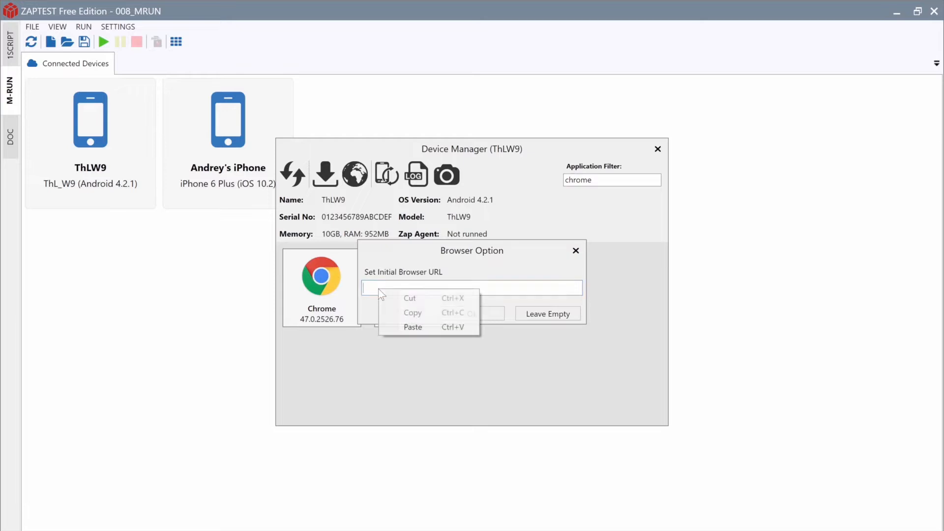
click(408, 325)
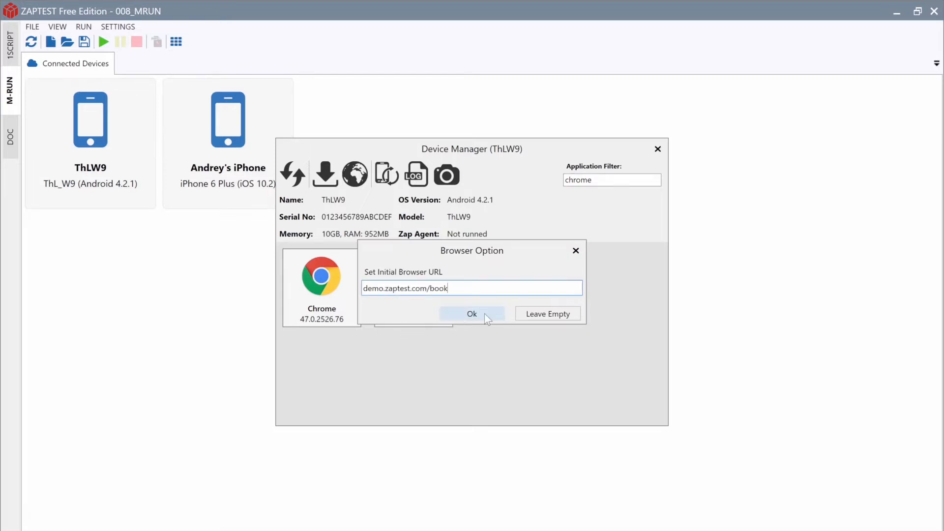
click(488, 314)
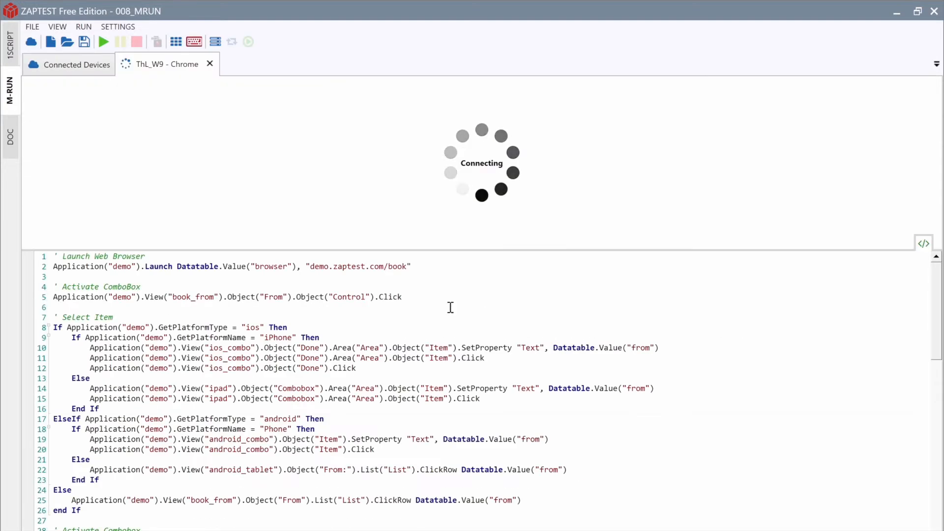
click(85, 67)
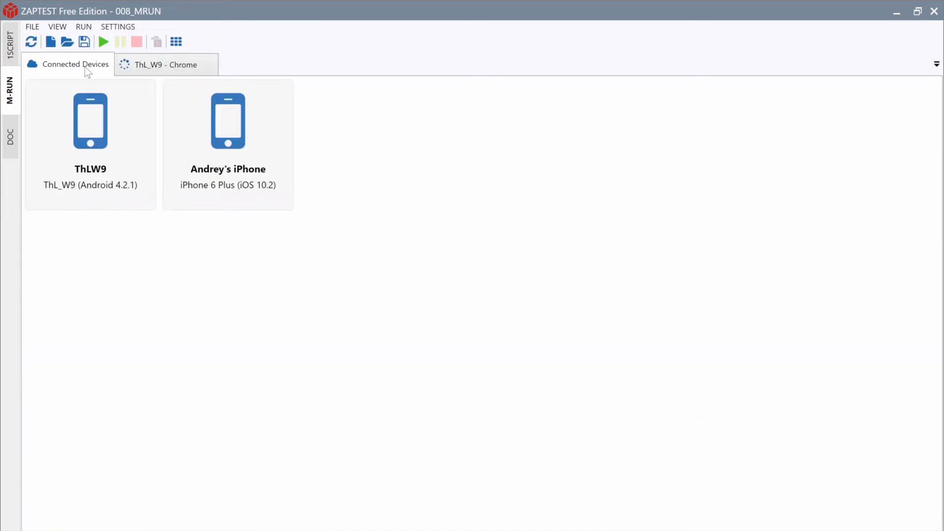
Step: Connect the iPhone's ZAP Browser with demo.zaptest.com/book pasted as the start address
double_click(195, 140)
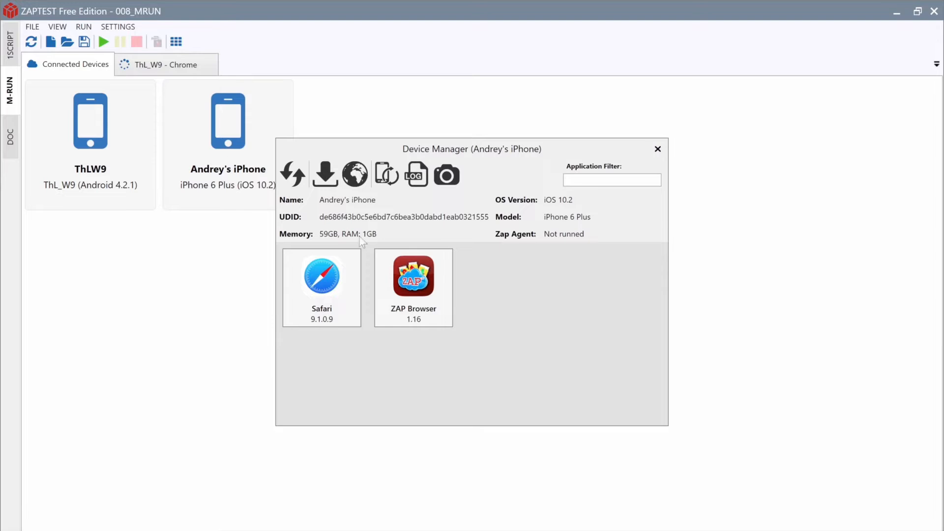
double_click(432, 292)
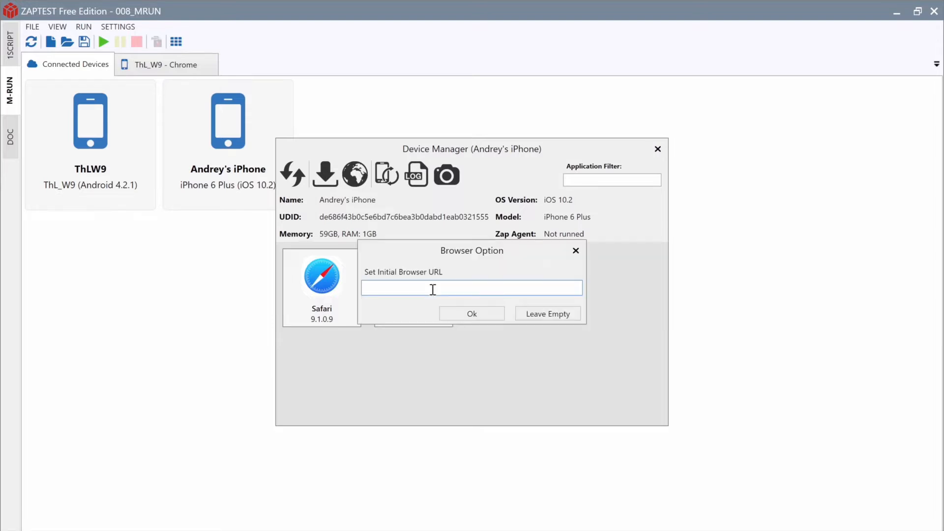
right_click(433, 289)
click(453, 323)
click(462, 317)
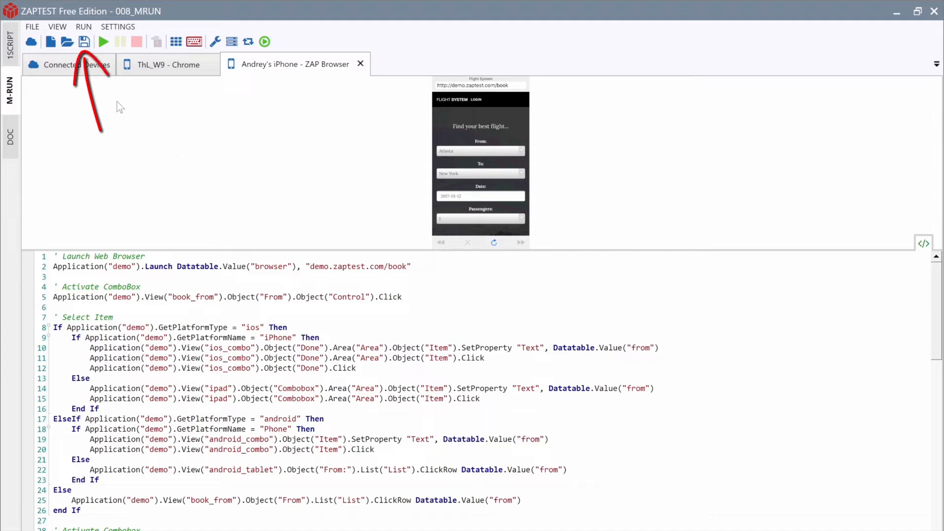
Step: Save the device configuration as mobile_demo and close both phone device tabs
click(84, 41)
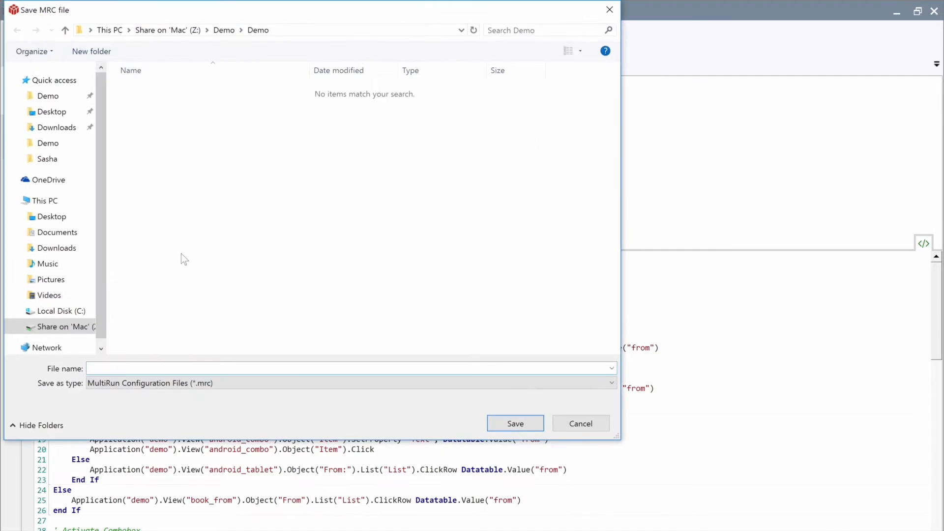
text(mobile_d)
text(emo)
key(Return)
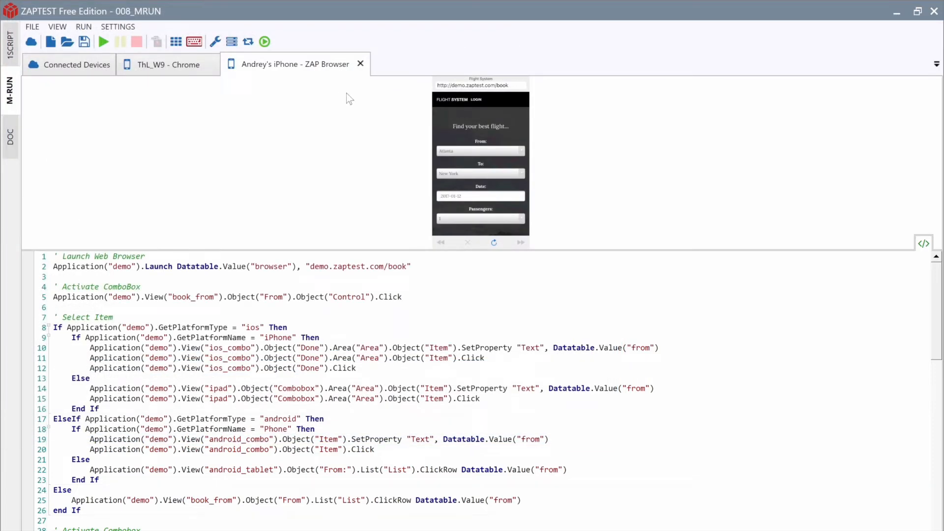
click(362, 64)
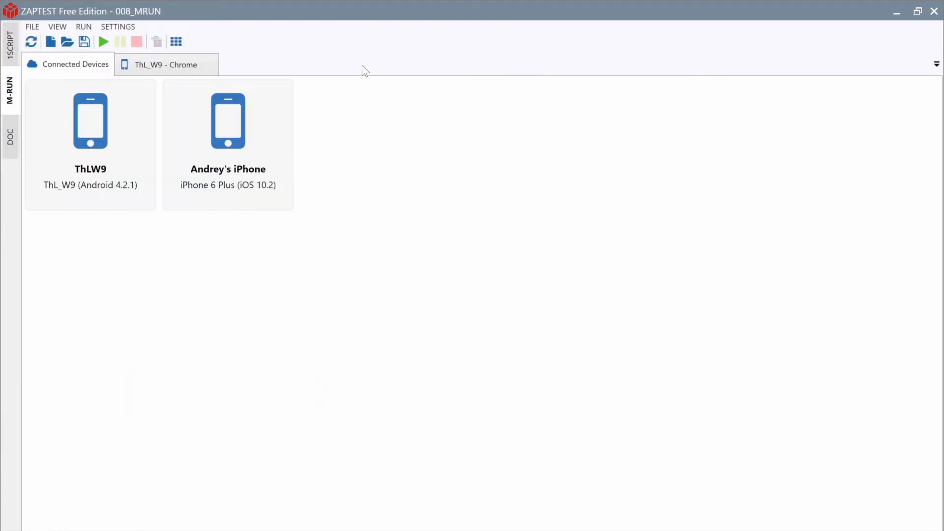
click(209, 64)
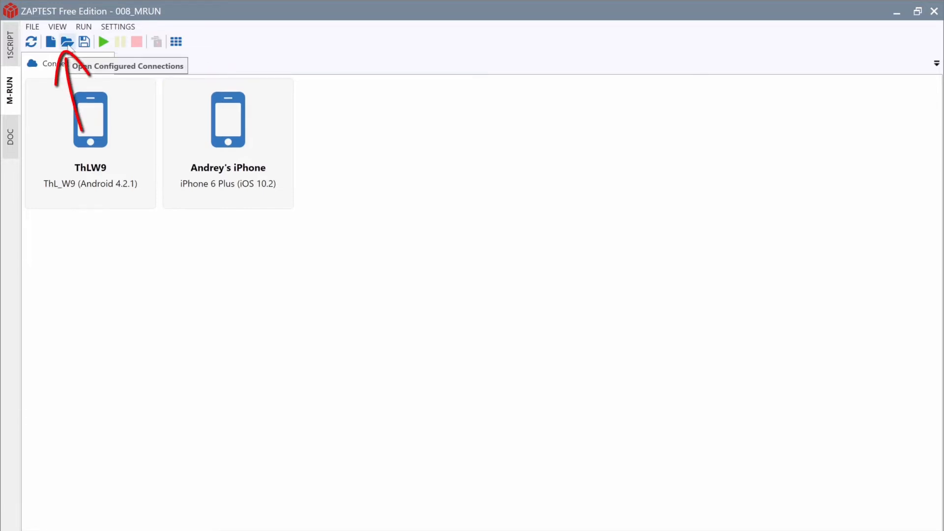
Step: Load mobile_devices.mrc, enlarge both phone previews, and run the script on the devices
click(68, 43)
click(151, 92)
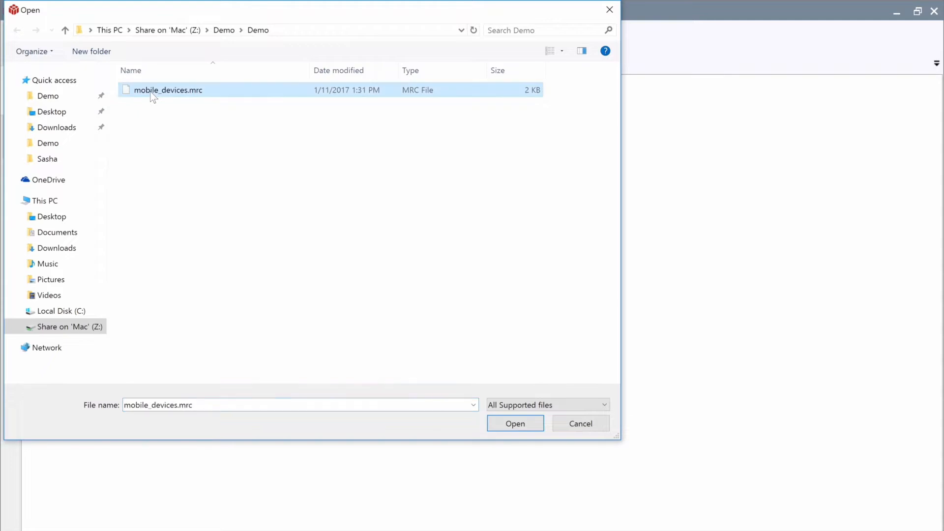
click(523, 422)
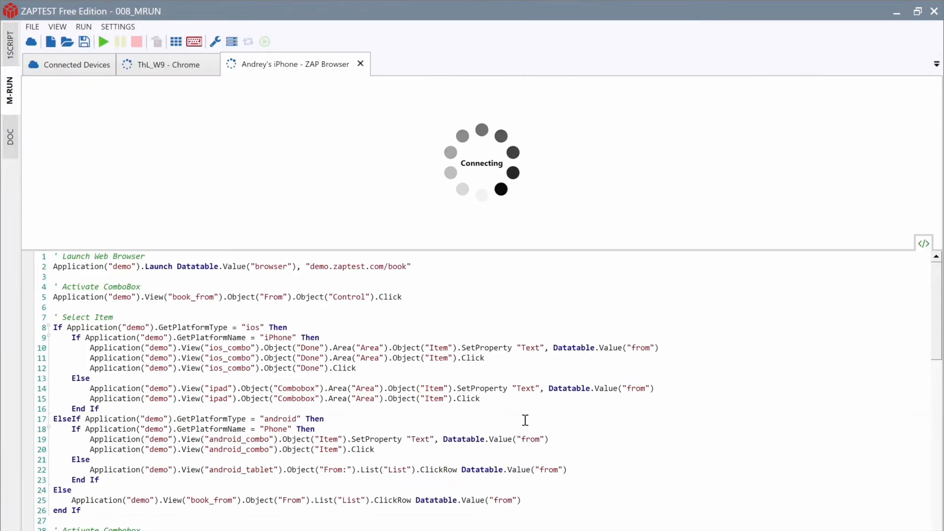
drag(417, 250, 433, 391)
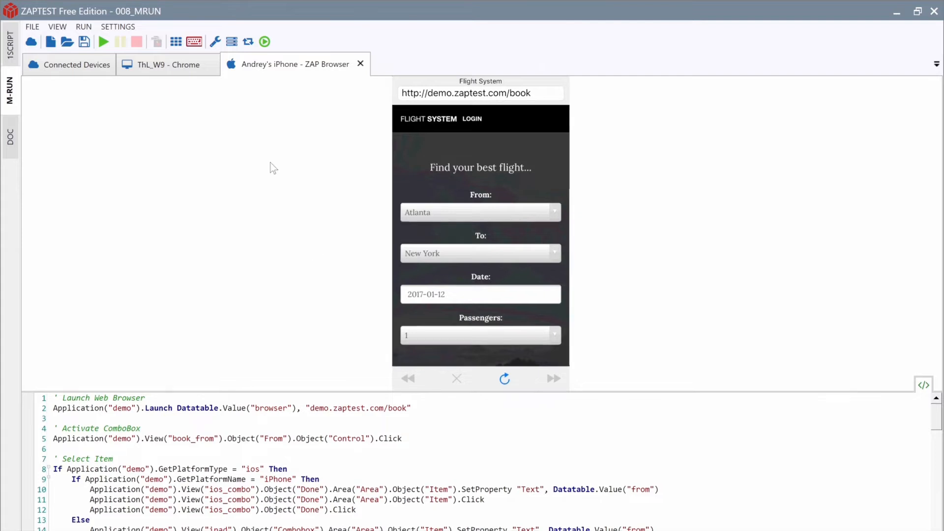
click(193, 67)
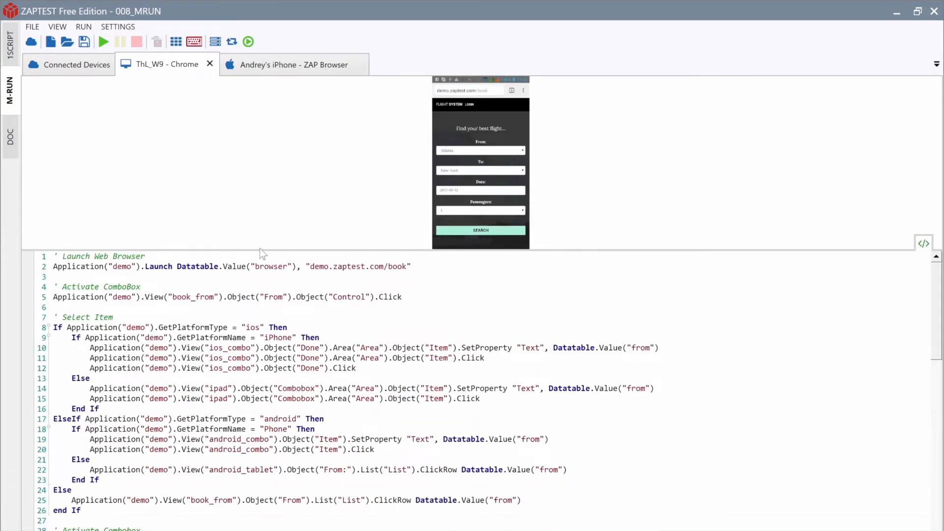
drag(259, 250, 271, 388)
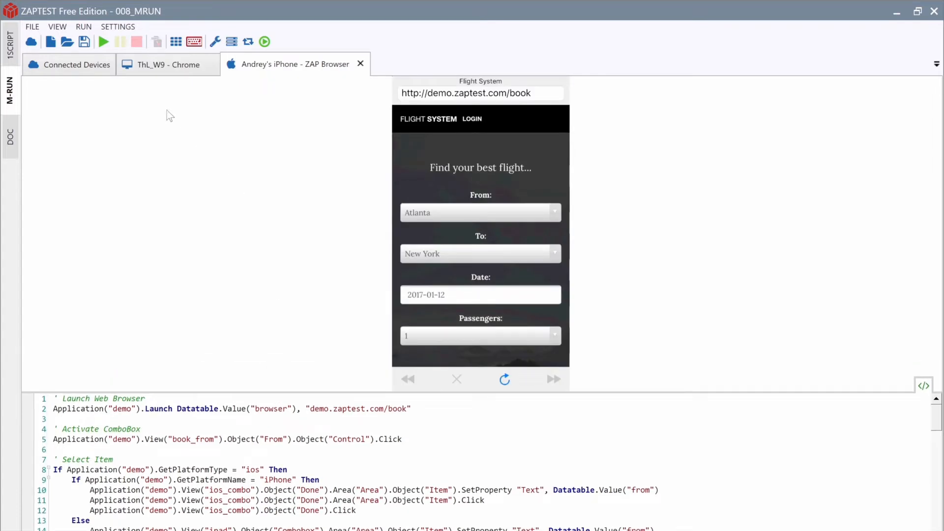
click(105, 42)
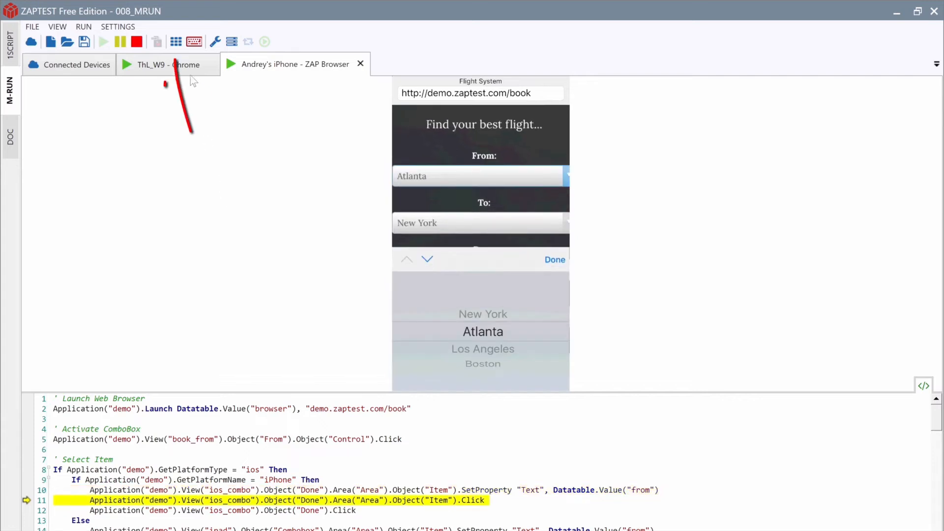
Step: Show both phones on the Dashboard with enlarged views while the 008_MRUN run finishes
click(177, 42)
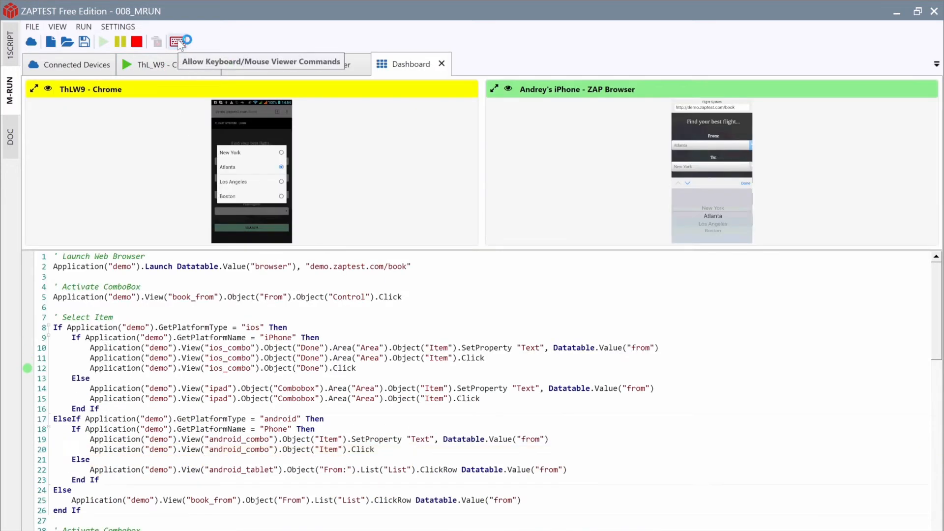
drag(425, 249, 885, 339)
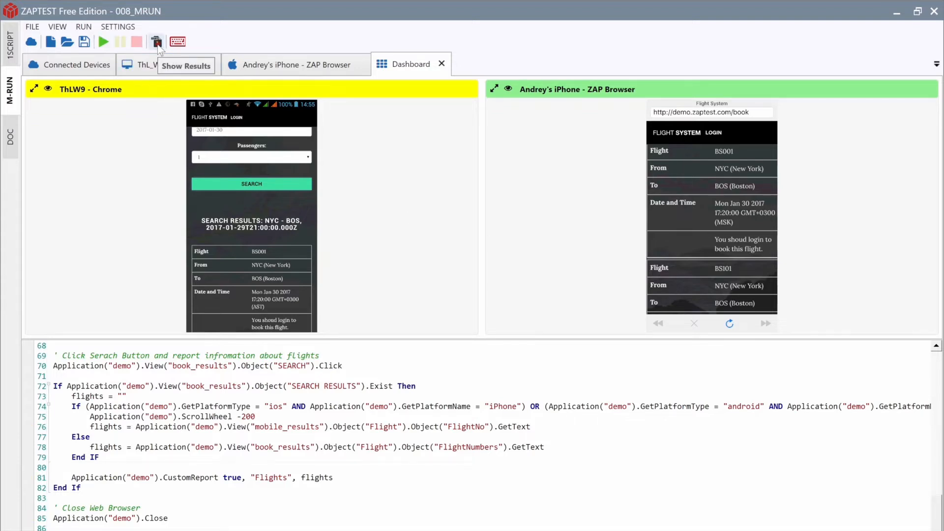
Step: Open the 008_MRUN results report and expand the iPhone's steps with their screenshots
click(157, 43)
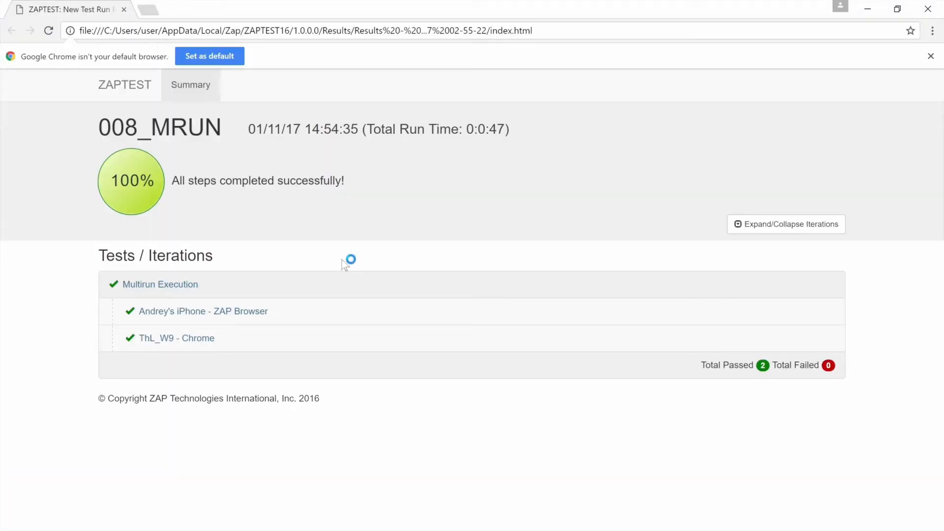
click(348, 312)
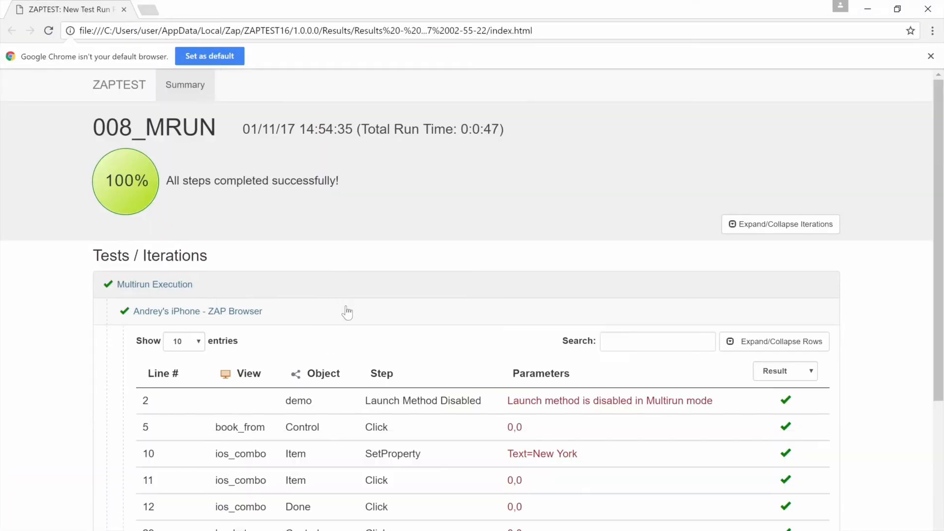
click(752, 345)
Step: Scroll through the report and expand the ThL_W9 - Chrome step table
scroll(753, 348, down, 9)
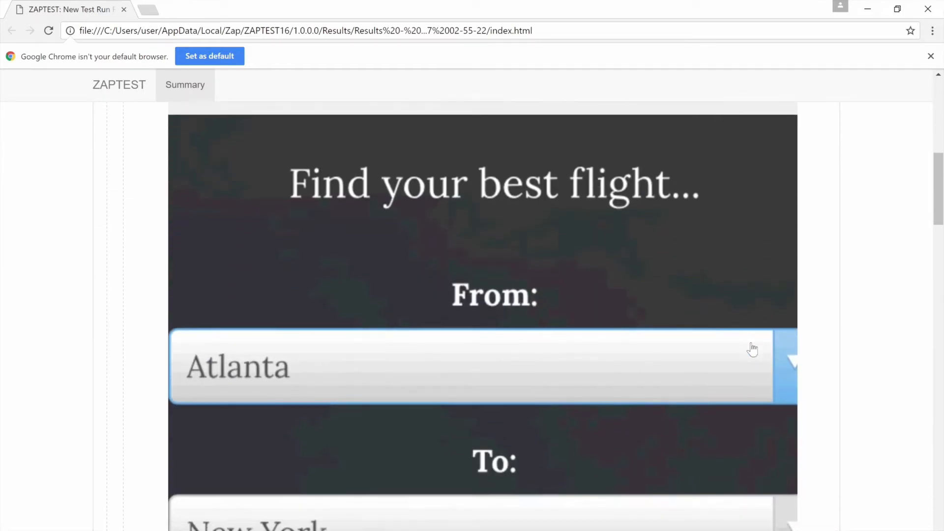
scroll(753, 349, down, 18)
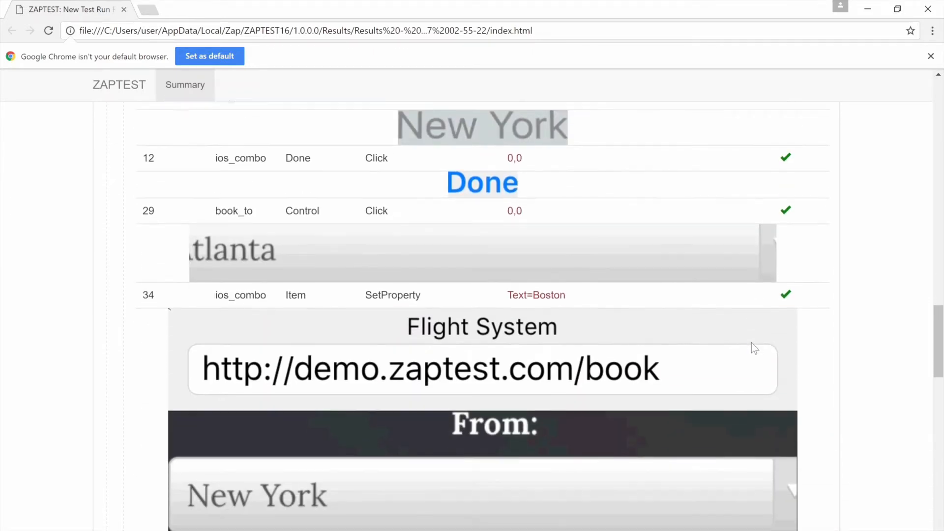
scroll(752, 344, down, 20)
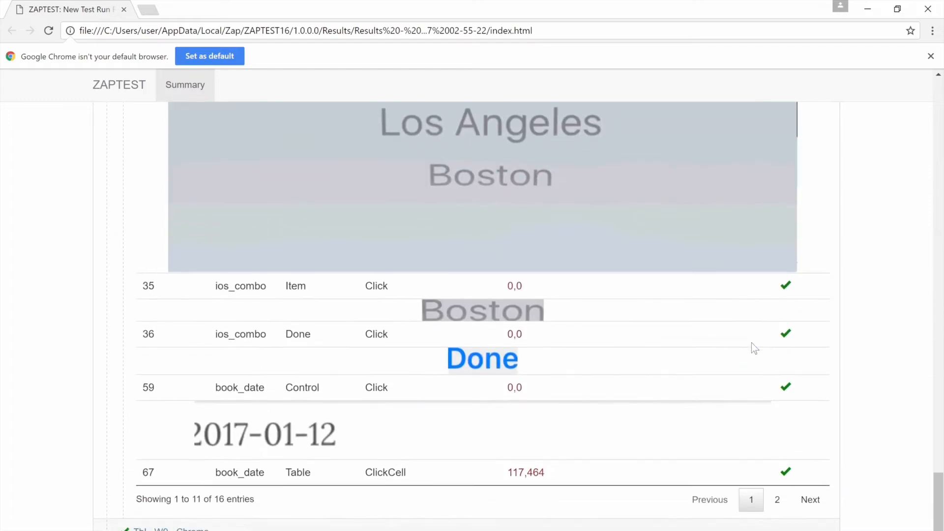
scroll(752, 344, down, 2)
click(464, 482)
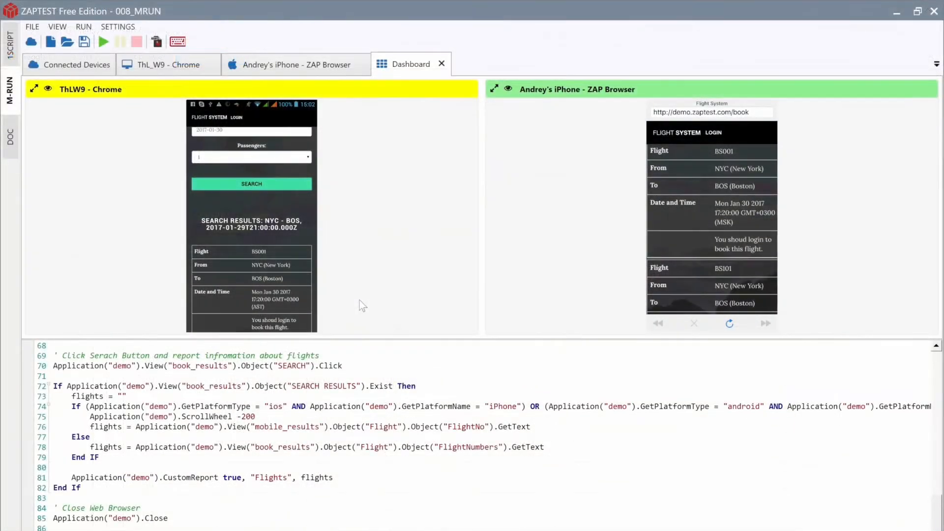
click(328, 74)
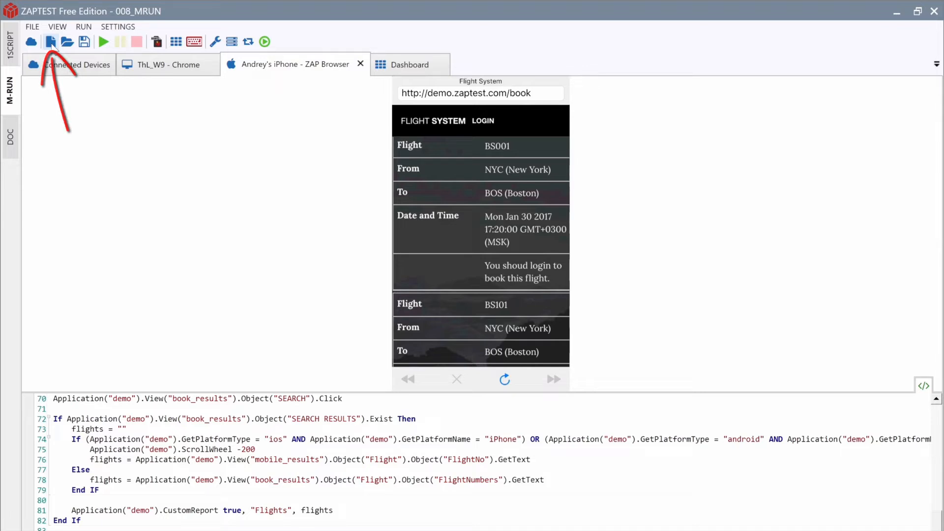
click(51, 42)
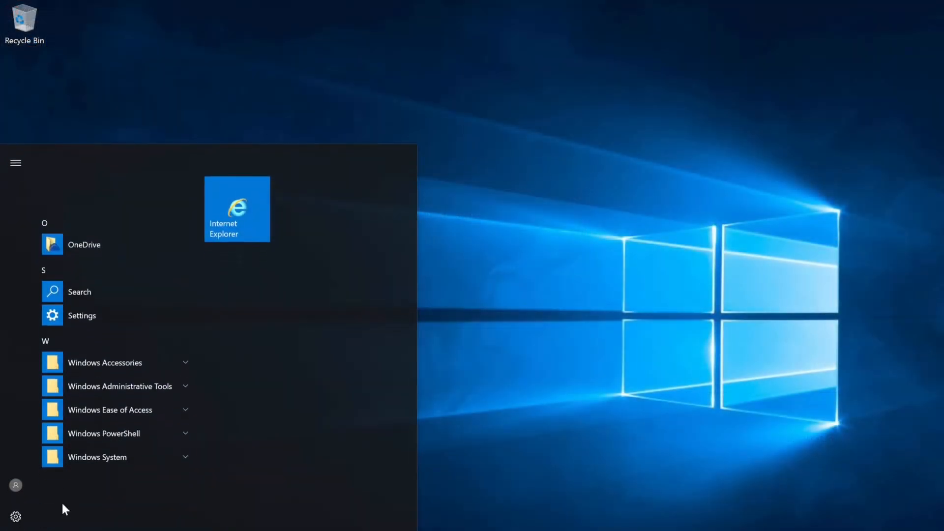
Step: Search for tightvnc in Internet Explorer and download the 64-bit Windows installer from tightvnc.com
click(222, 210)
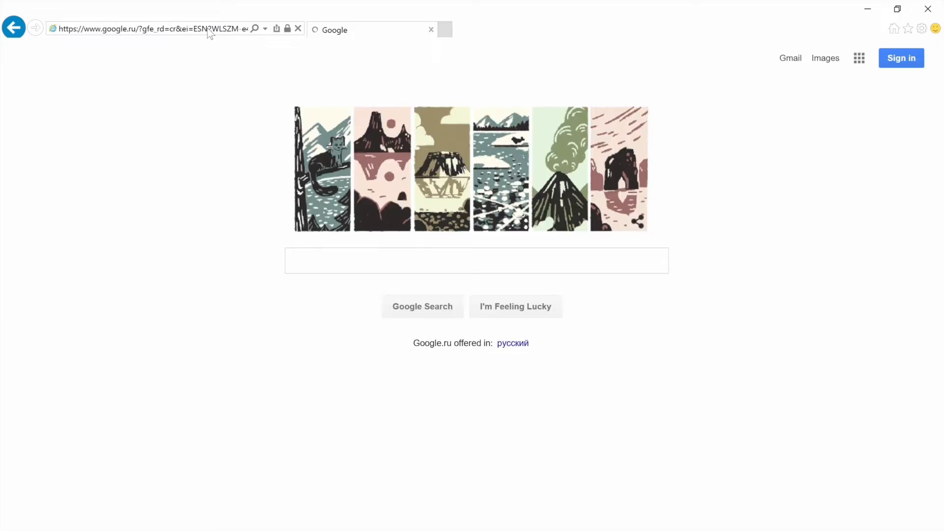
text(t)
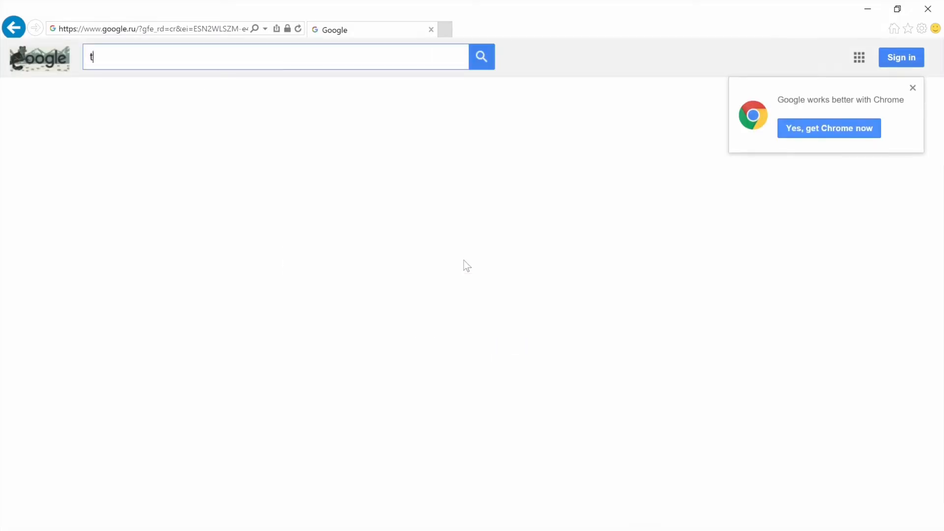
text(ightvnc)
key(Return)
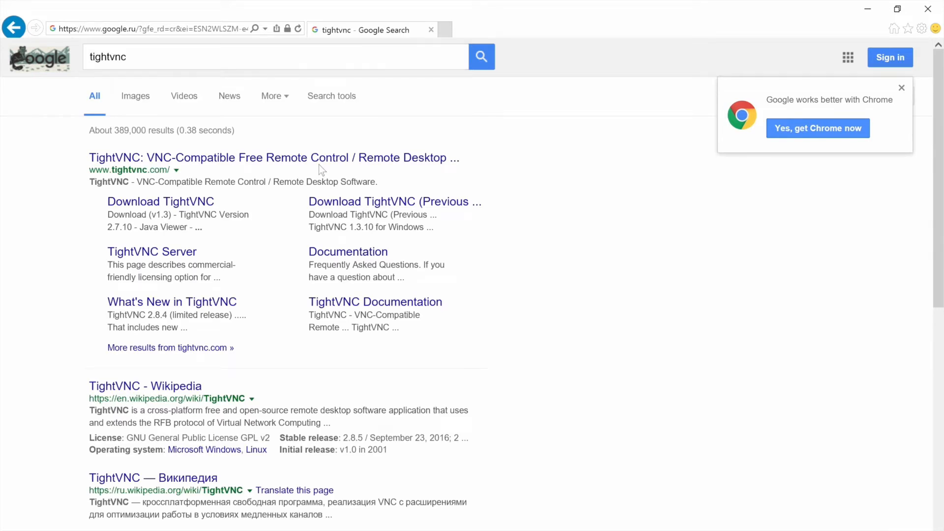
click(317, 159)
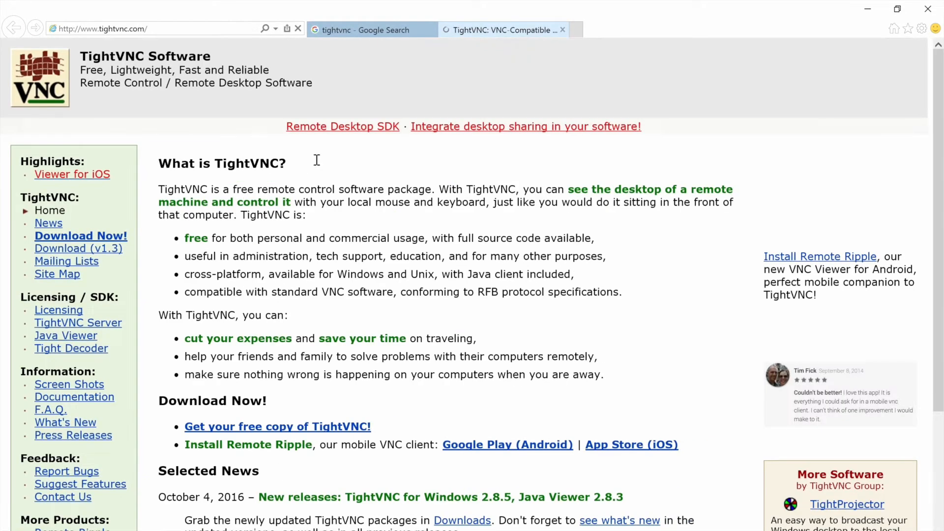
click(113, 238)
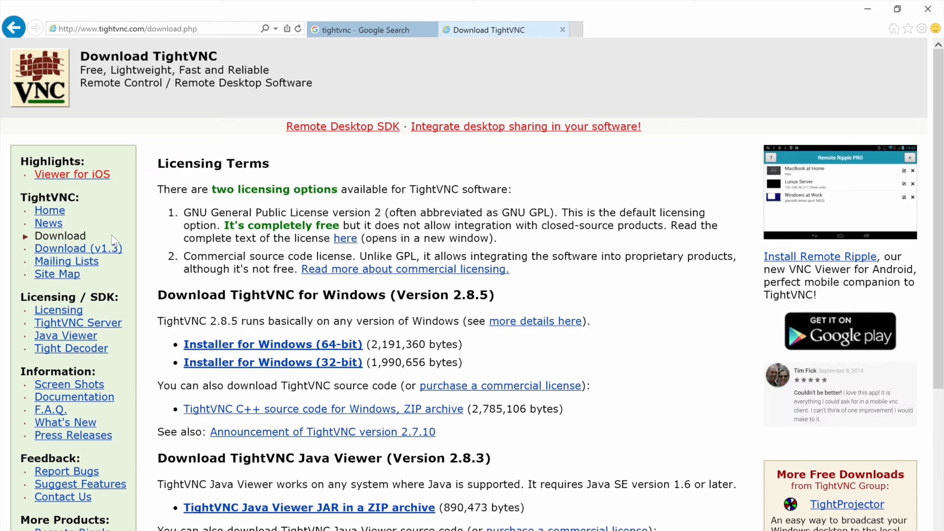
click(323, 347)
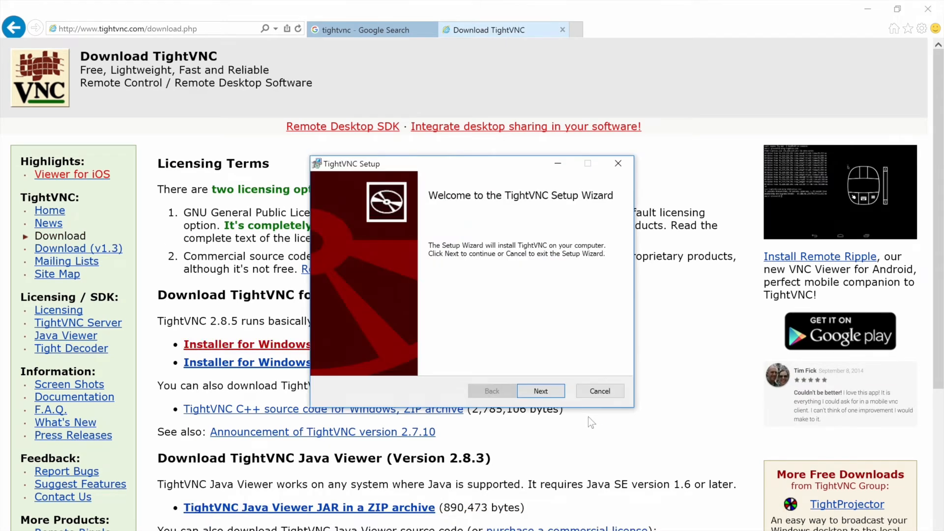
Step: Install TightVNC with a custom setup type after accepting the licence agreement
click(556, 396)
click(467, 365)
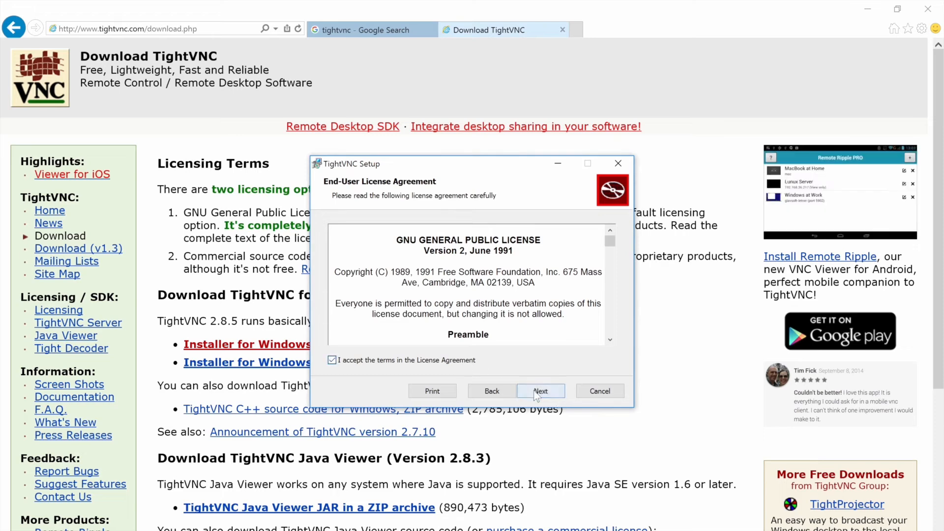
click(541, 392)
click(391, 281)
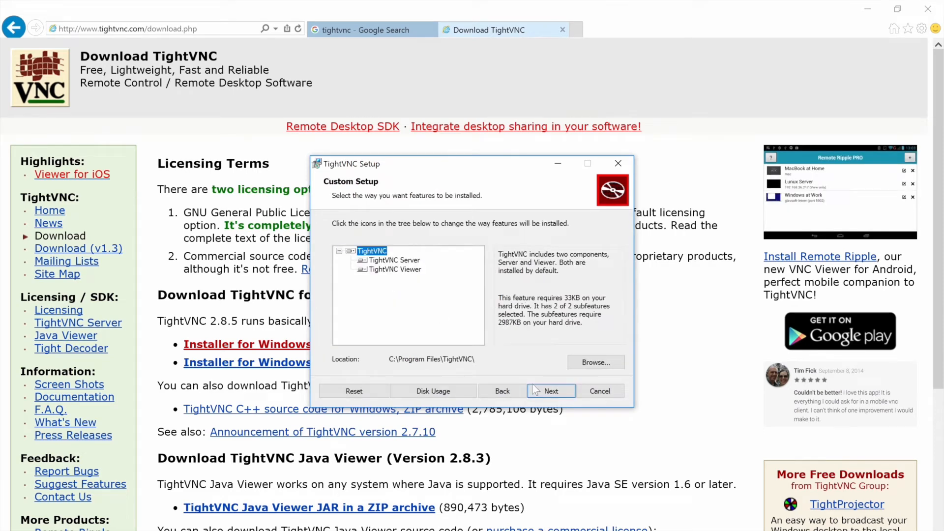
click(541, 392)
click(545, 394)
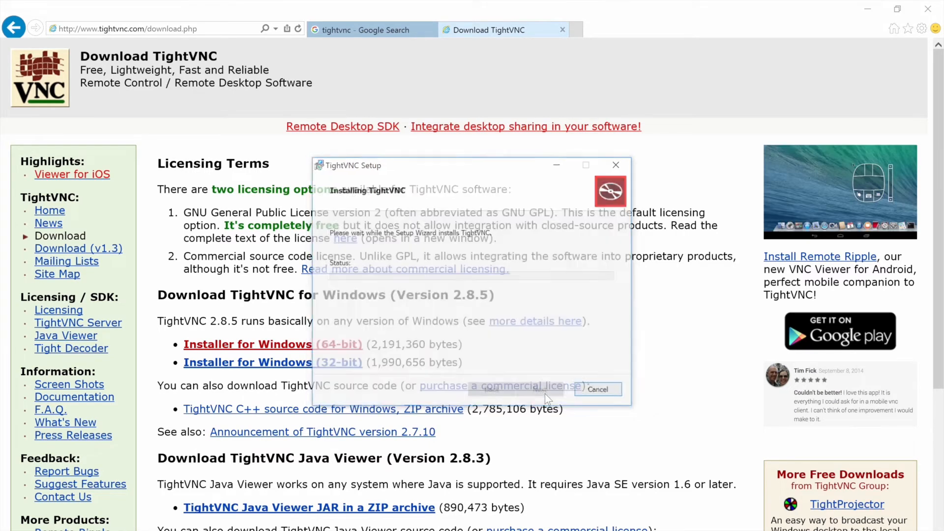
click(441, 368)
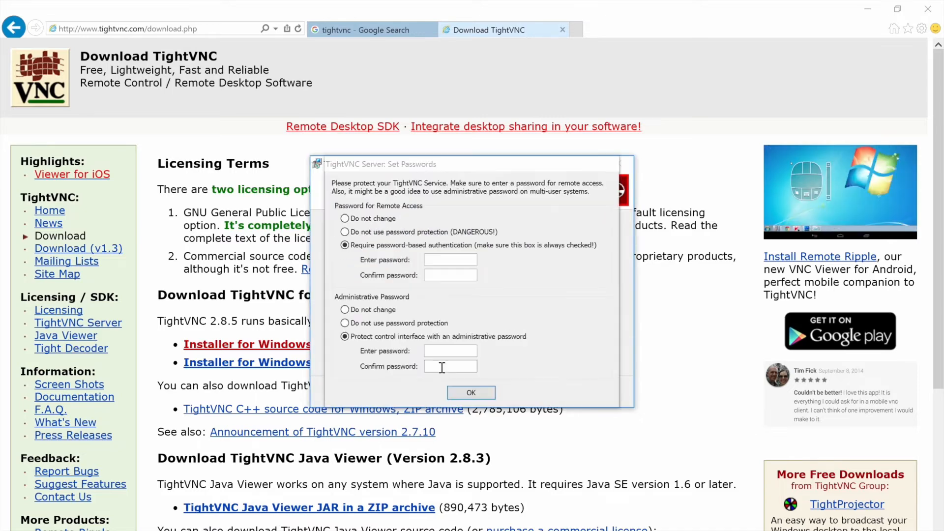
Step: Enter and confirm a remote-access password, leaving the administrative password unchanged
click(449, 265)
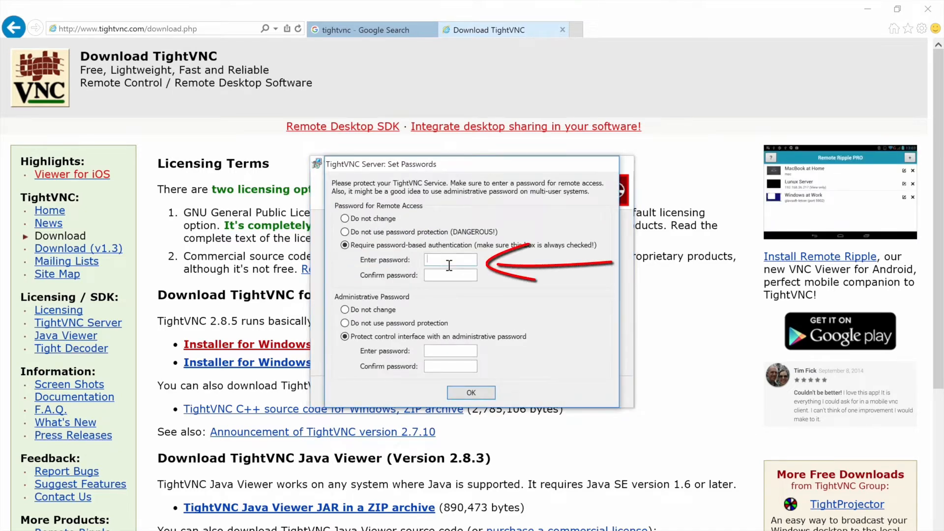
text(•••)
click(450, 275)
text(•••)
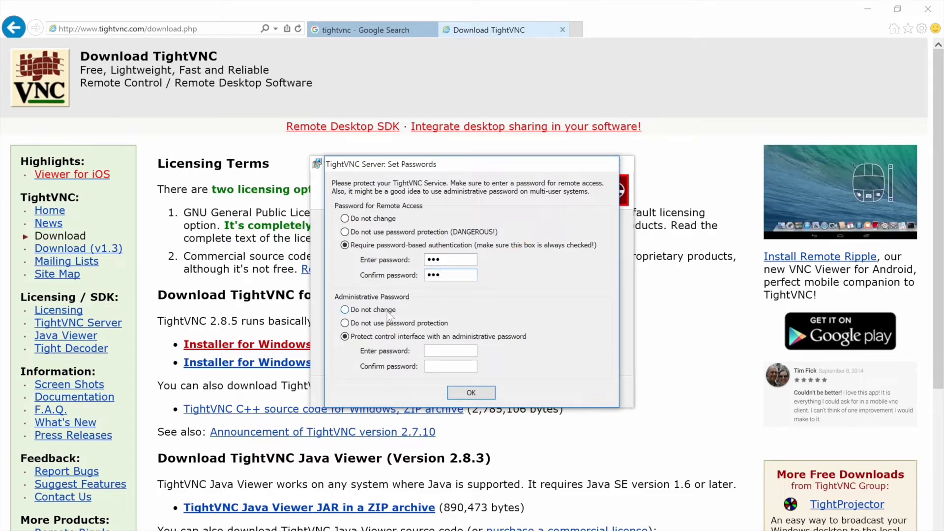
click(477, 392)
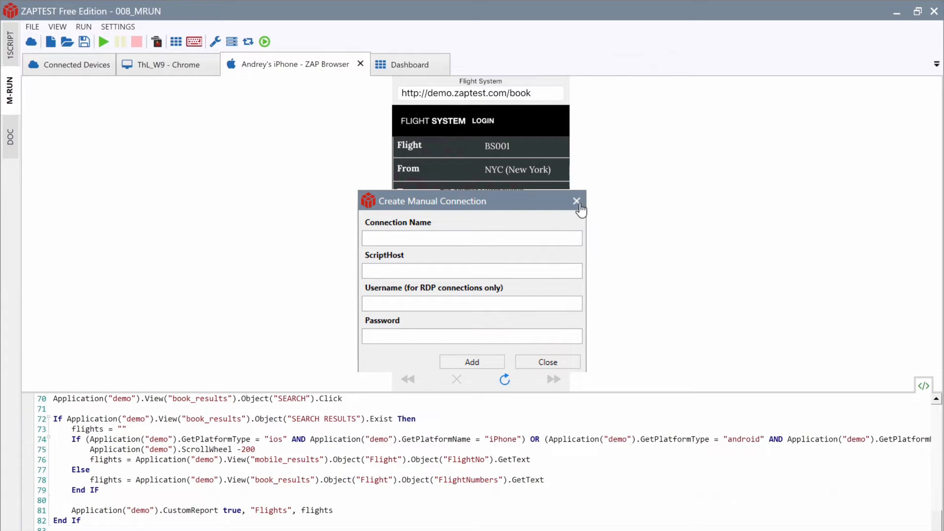
Step: Dismiss the leftover connection form and close the iPhone and Chrome device sessions
click(576, 201)
click(360, 64)
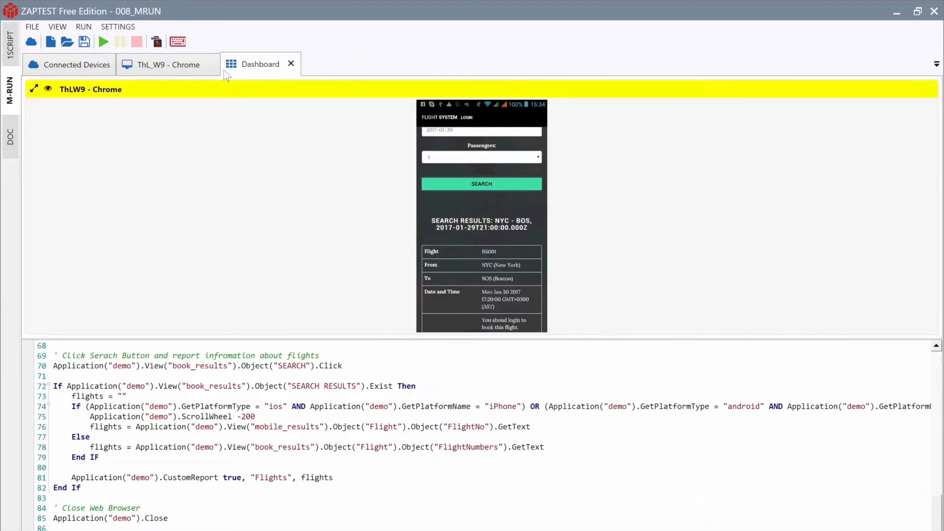
click(212, 64)
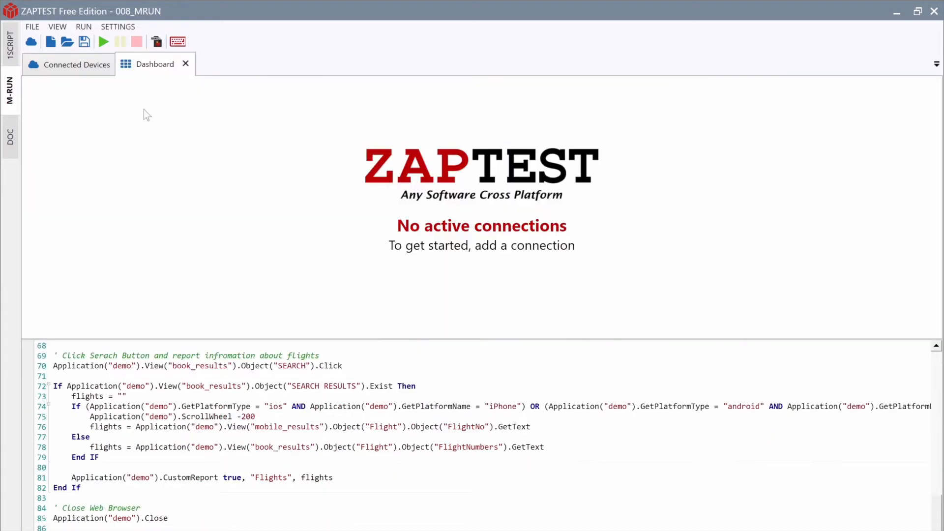
Step: Add a 'Windows' connection to 192.168.0.226:5900 with its password and enlarge the remote view
click(50, 42)
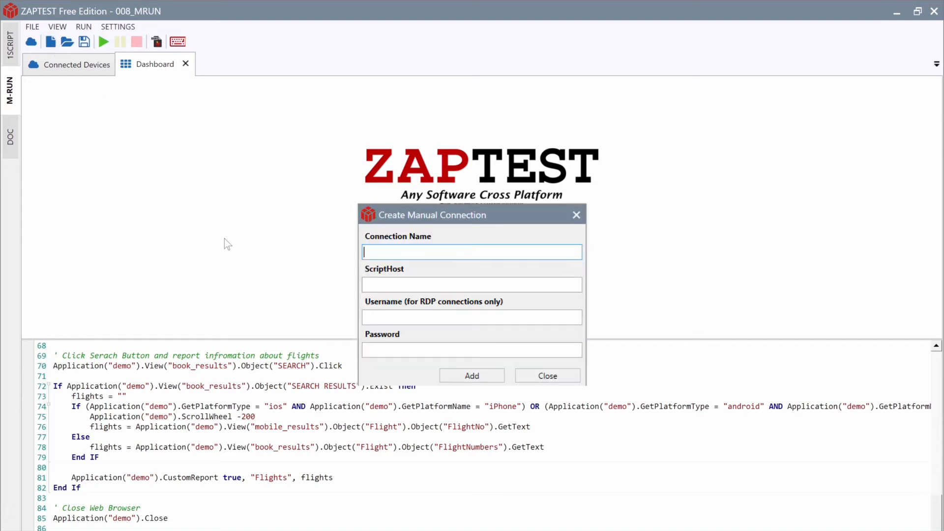
text(Windows)
click(436, 285)
text(192.168.0.226:5900)
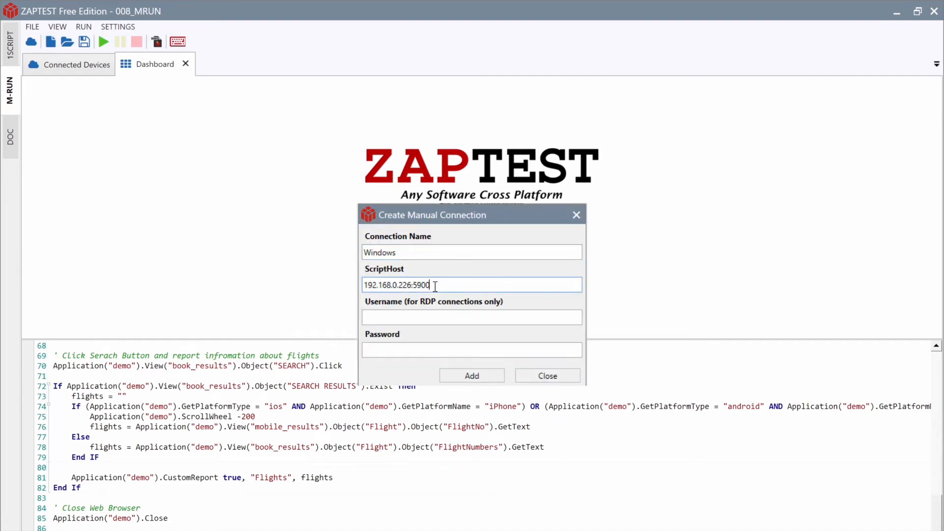
click(432, 349)
text(***)
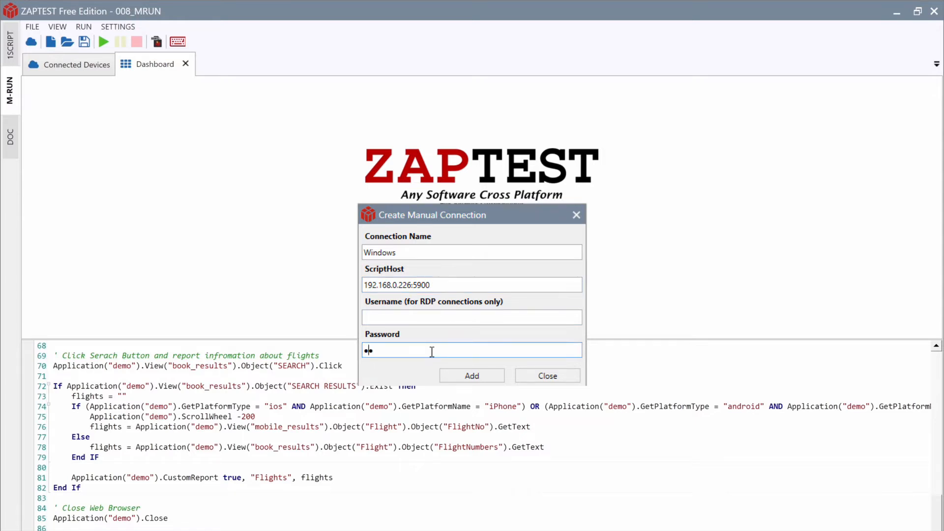
click(442, 380)
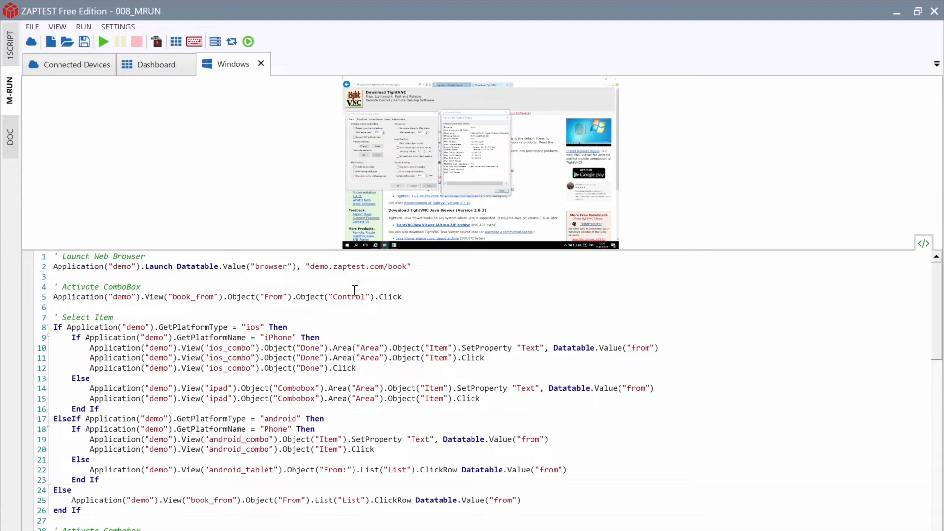
drag(320, 250, 333, 419)
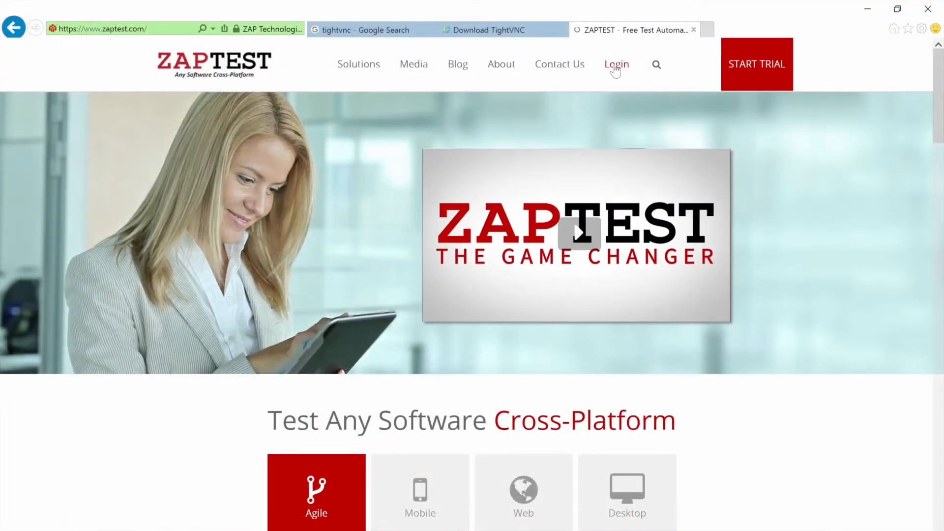
Step: Log in to the zaptest.com forum with the account e-mail and password, then open User Zone Downloads
click(615, 69)
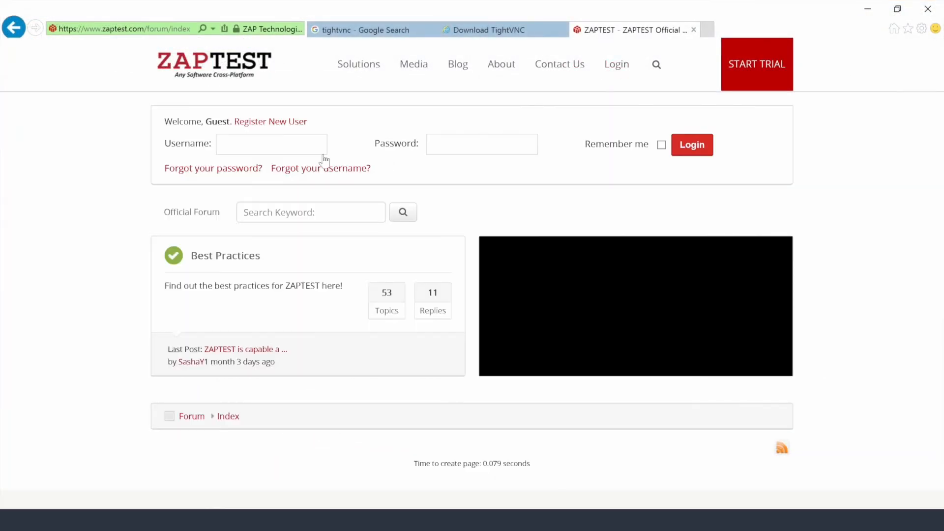
click(286, 139)
key(Tab)
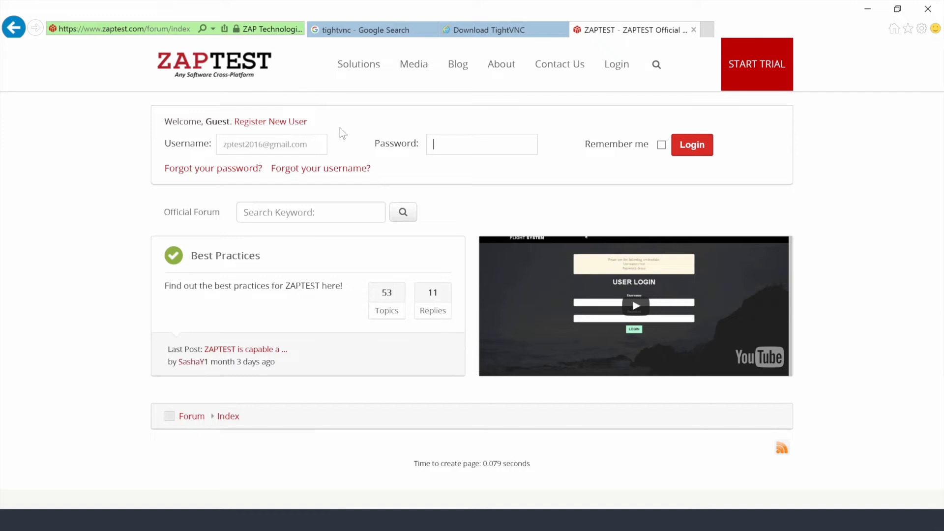
text(••••••••••)
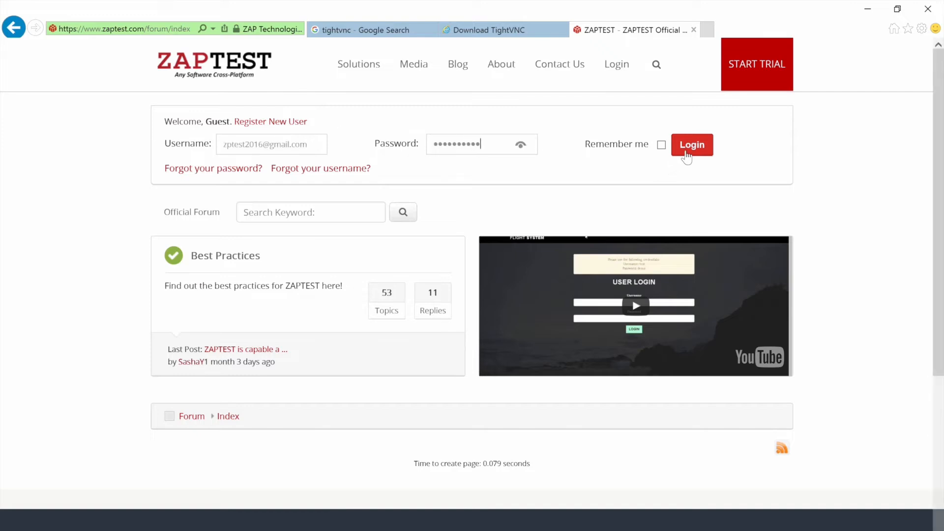
click(687, 155)
mouse_move(618, 78)
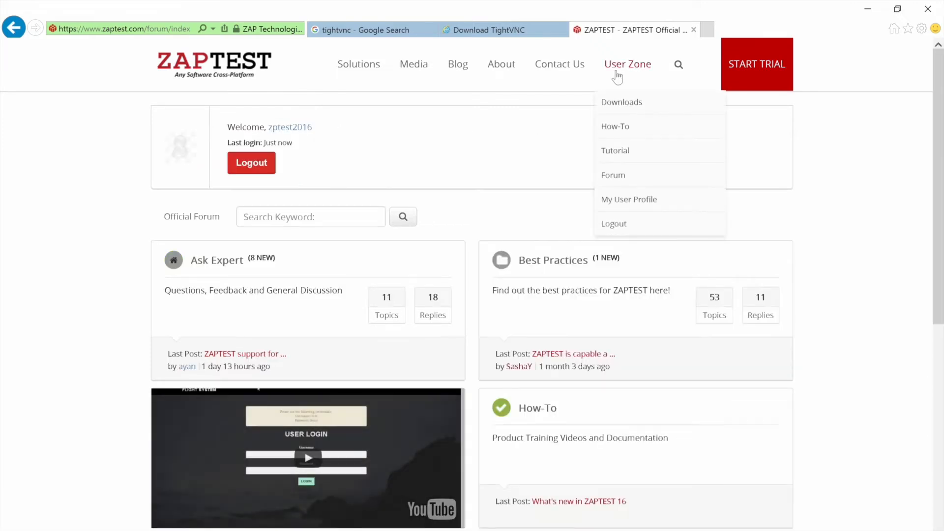
click(622, 104)
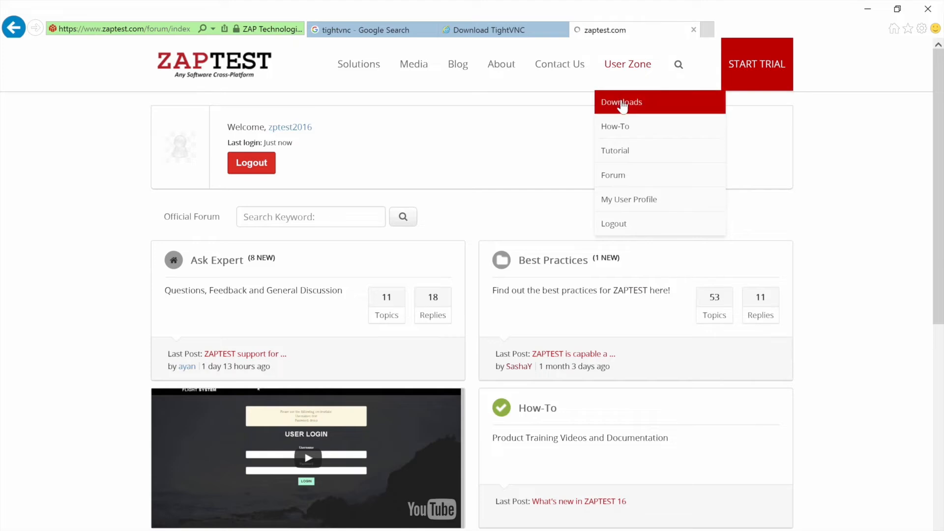
Step: Download ZAP Agent for Windows 1.0.0029 and install it with default settings through Finish
scroll(715, 188, down, 5)
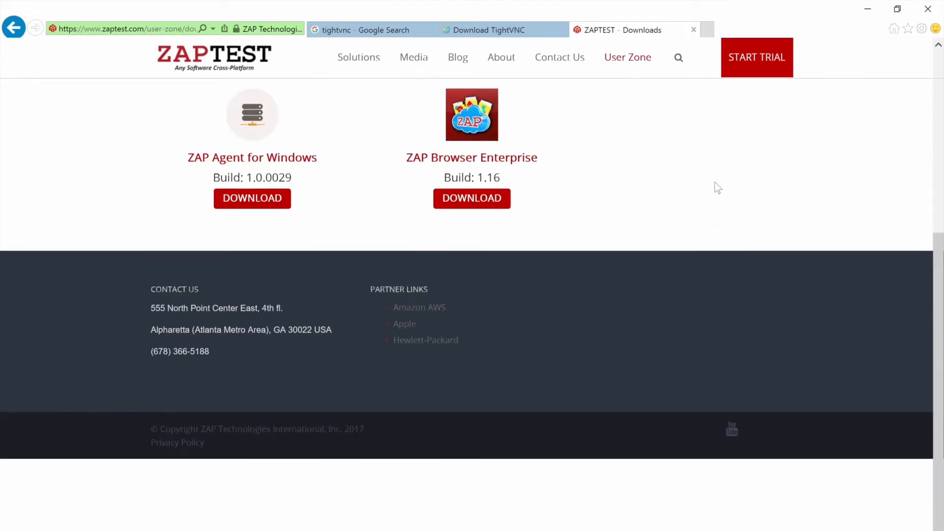
click(255, 209)
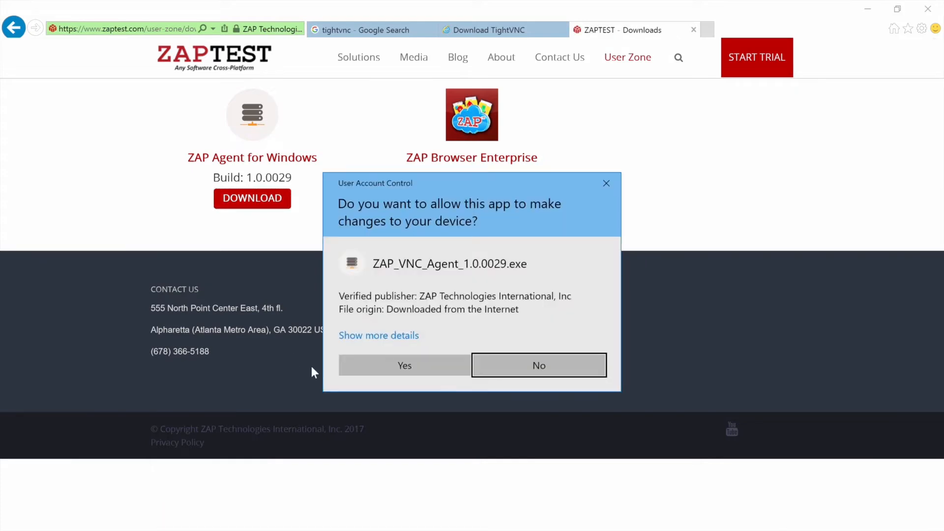
click(358, 366)
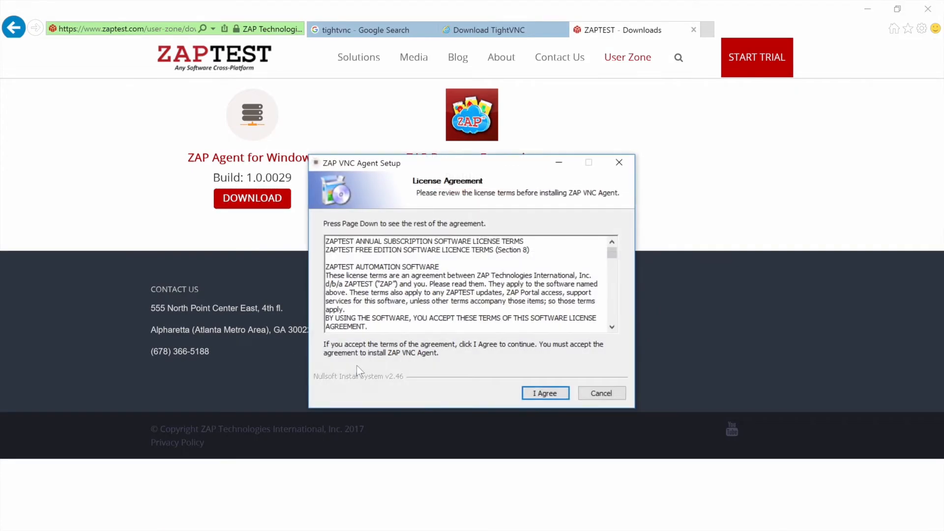
click(545, 393)
click(546, 397)
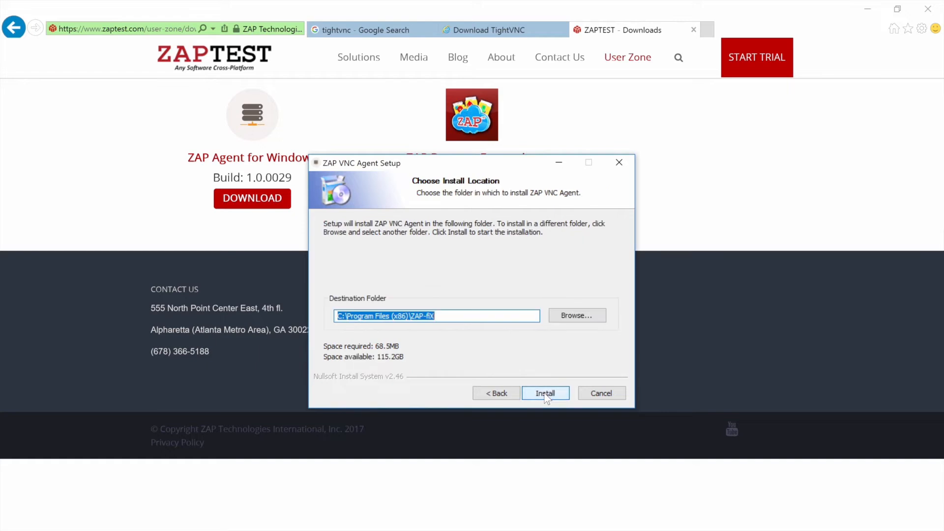
click(546, 397)
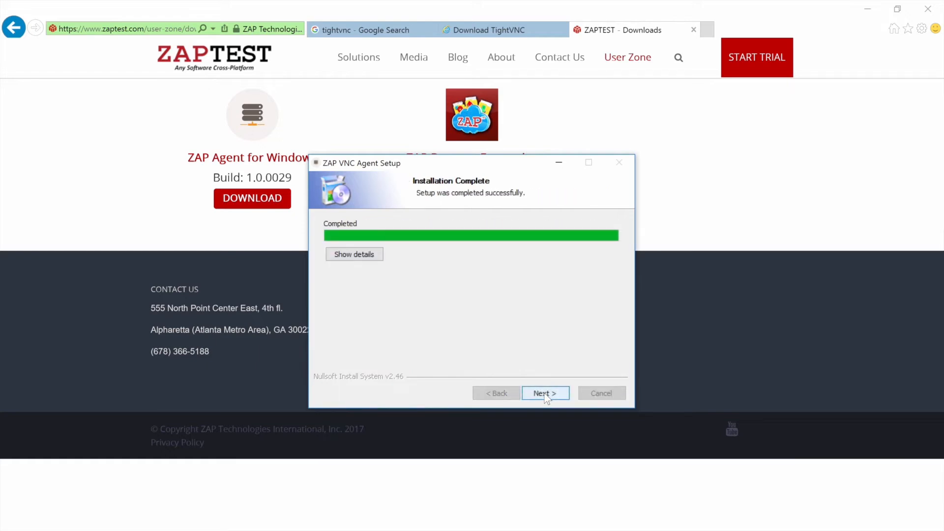
click(545, 393)
click(545, 393)
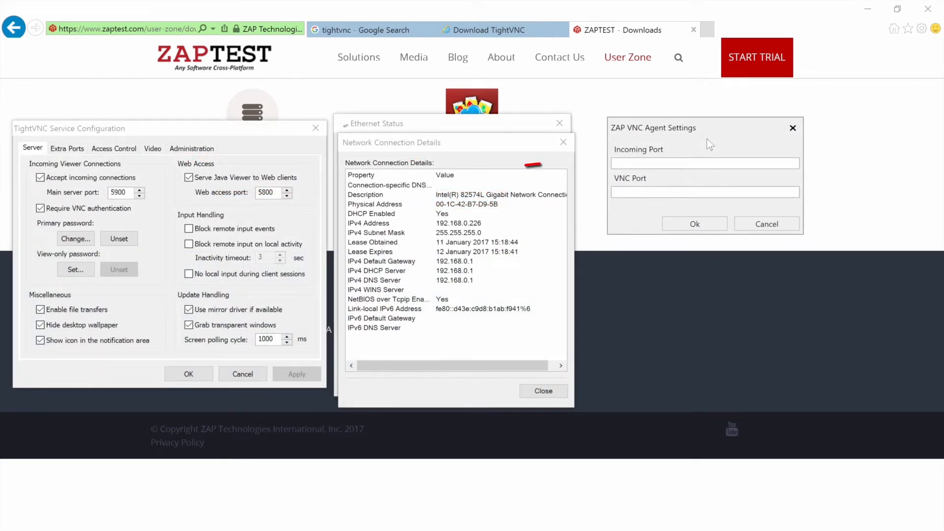
Step: Set the ZAP VNC Agent ports to 5901 and 5900 and allow it through the firewall
click(702, 167)
text(5901)
click(686, 192)
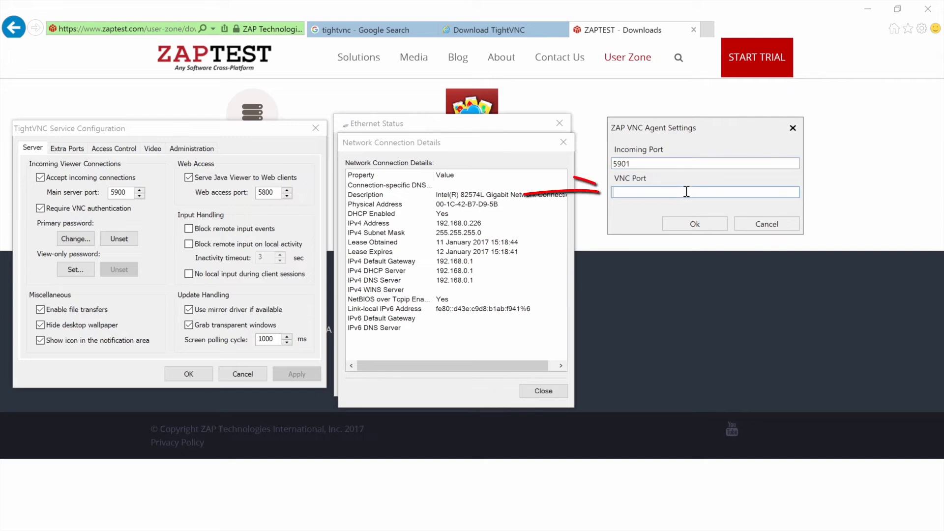
text(5900)
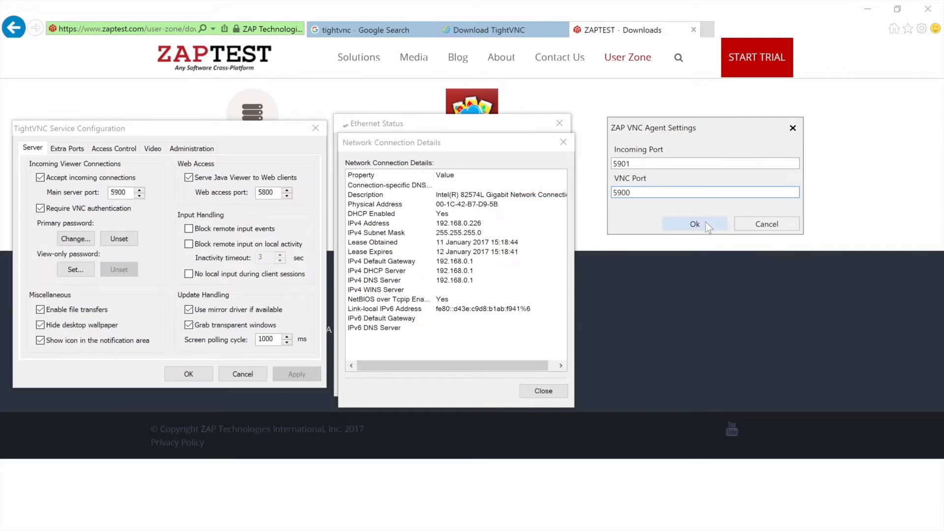
click(706, 223)
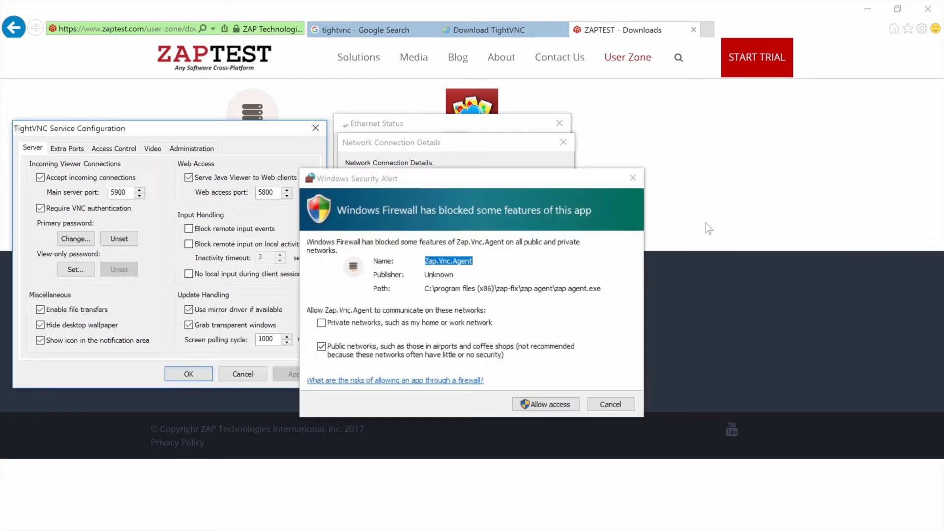
click(564, 406)
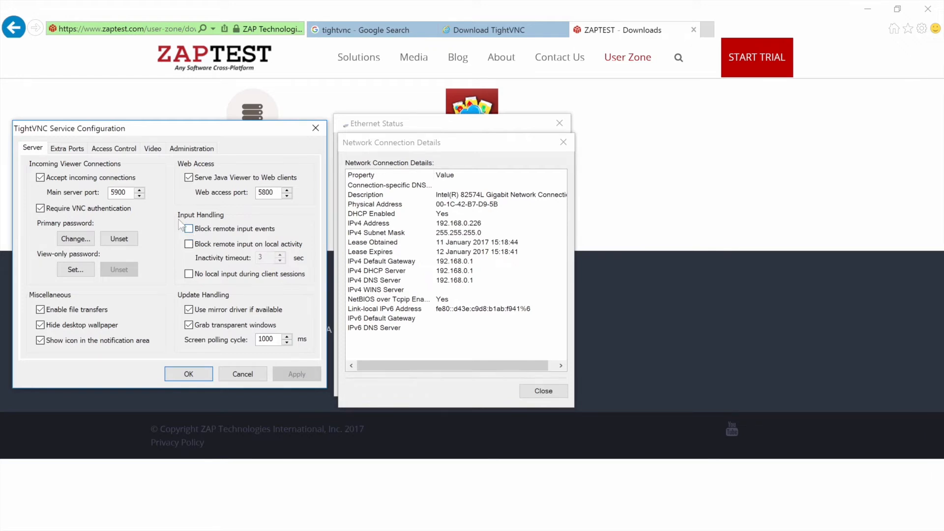
Step: Enable and apply Allow loopback connections in TightVNC Access Control
click(114, 149)
click(203, 329)
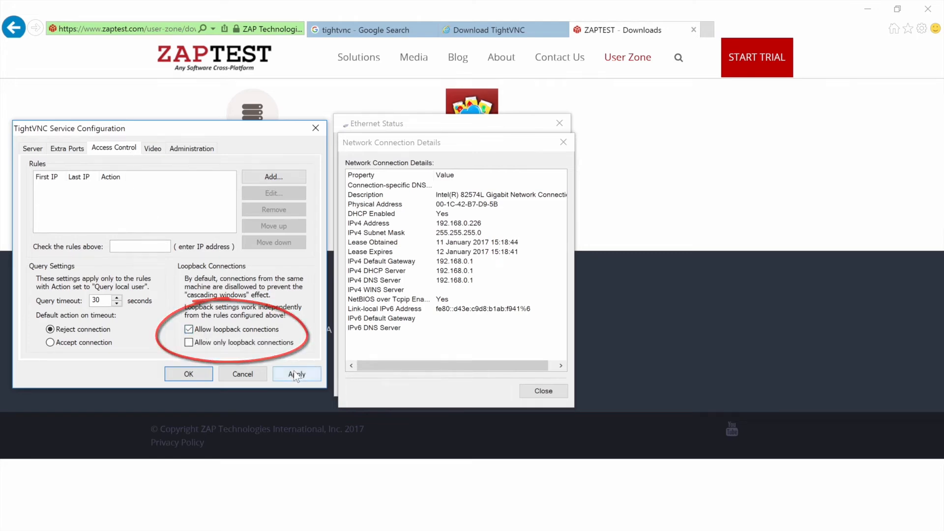
click(295, 375)
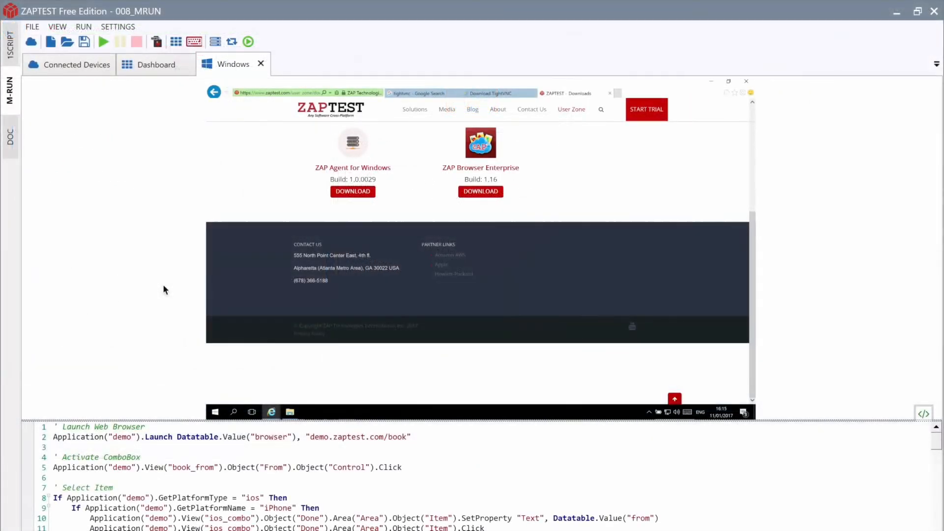
Step: Replace the old Windows session with a 'Windows' connection to 192.168.0.226:5901 using its password
click(261, 64)
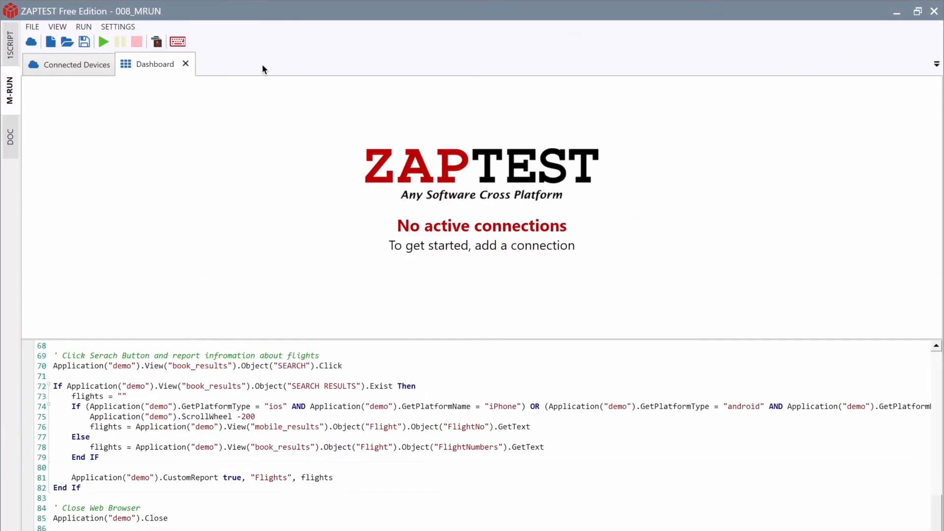
click(51, 44)
click(378, 253)
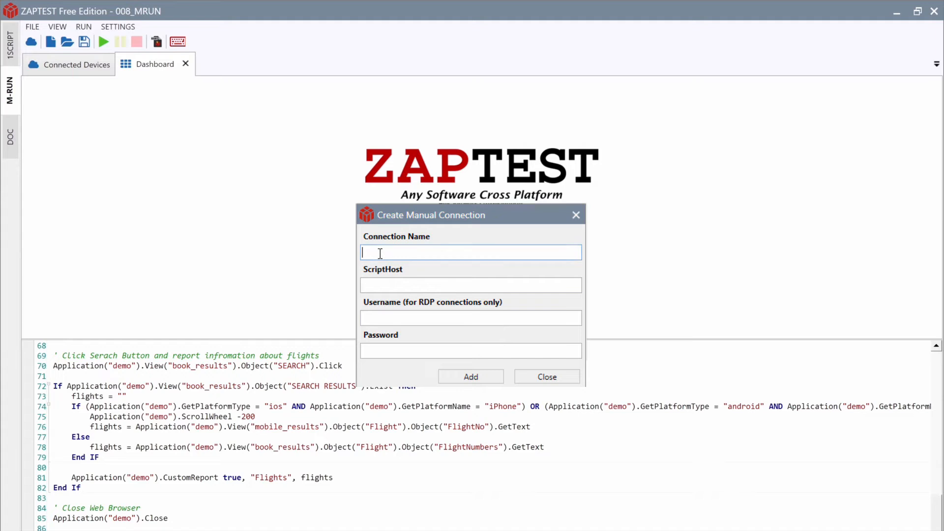
text(Windows)
click(376, 285)
text(192.168.0.226:5901)
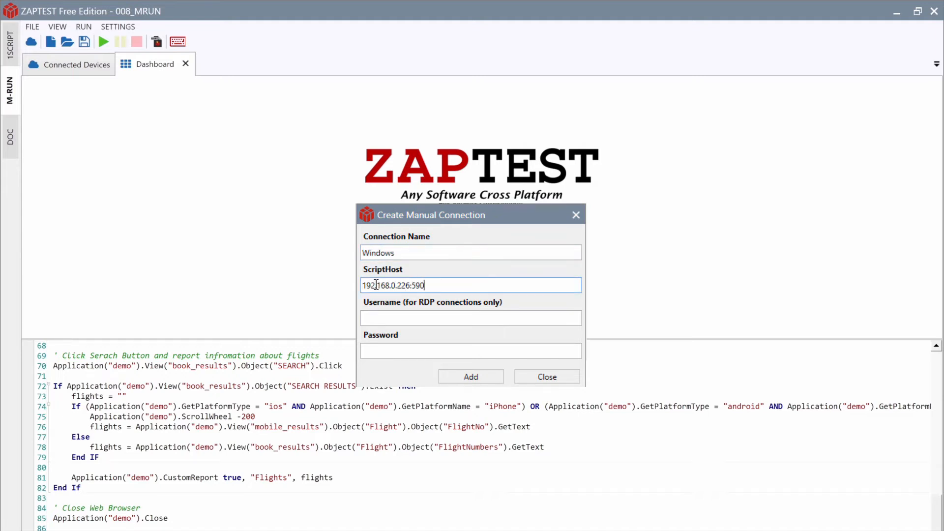
click(381, 350)
text(***)
click(450, 373)
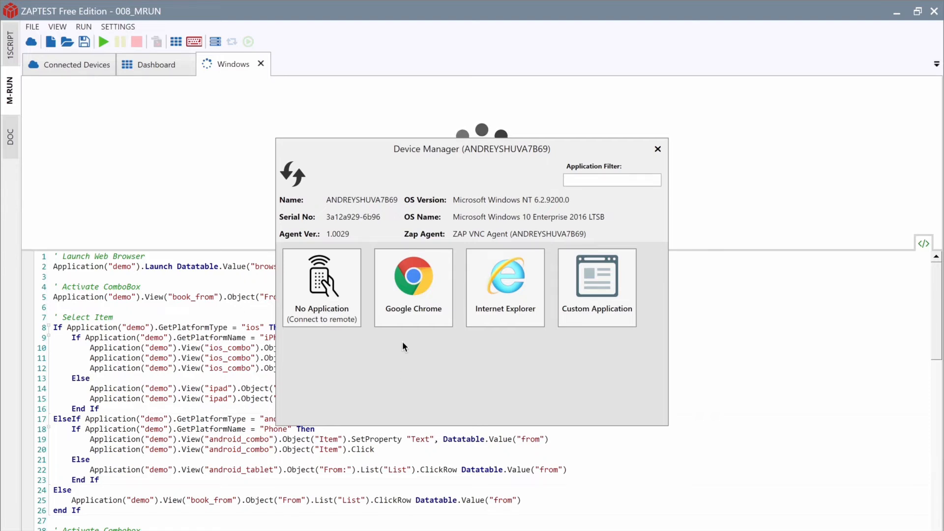
Step: Launch Google Chrome on the Windows device at demo.zaptest.com/book, enlarge the view, then show Connected Devices
click(415, 308)
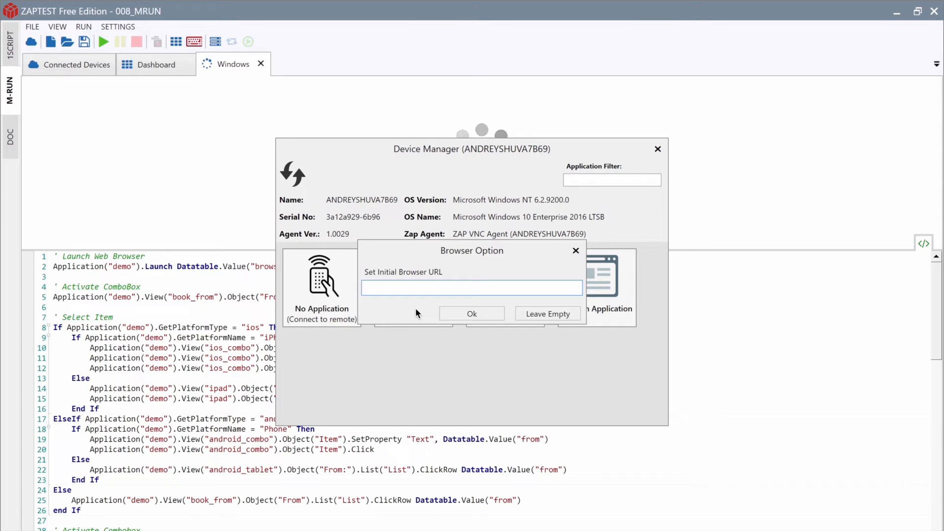
text(demo.zaptest)
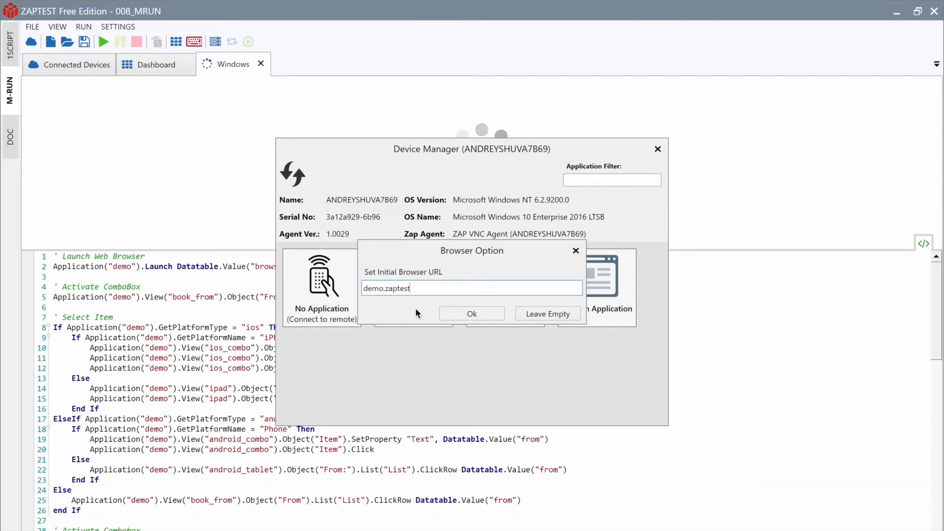
text(.com/book)
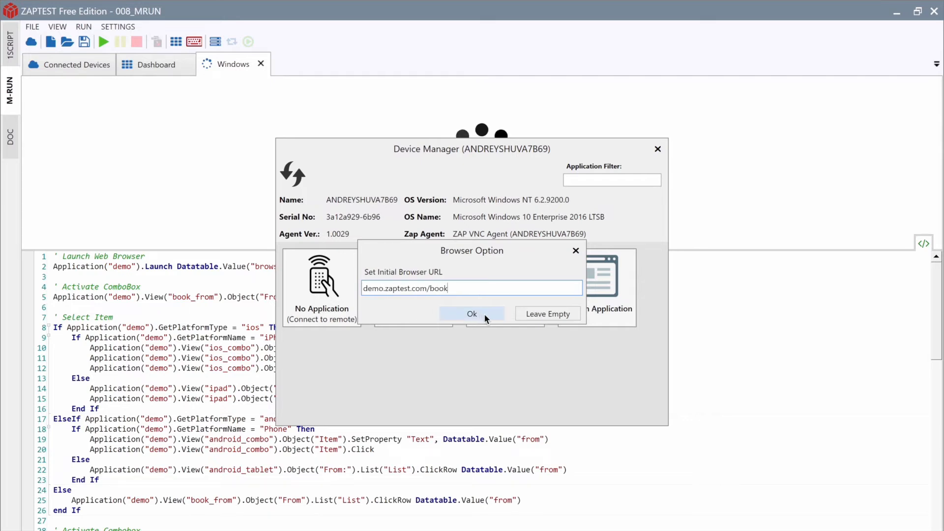
click(483, 313)
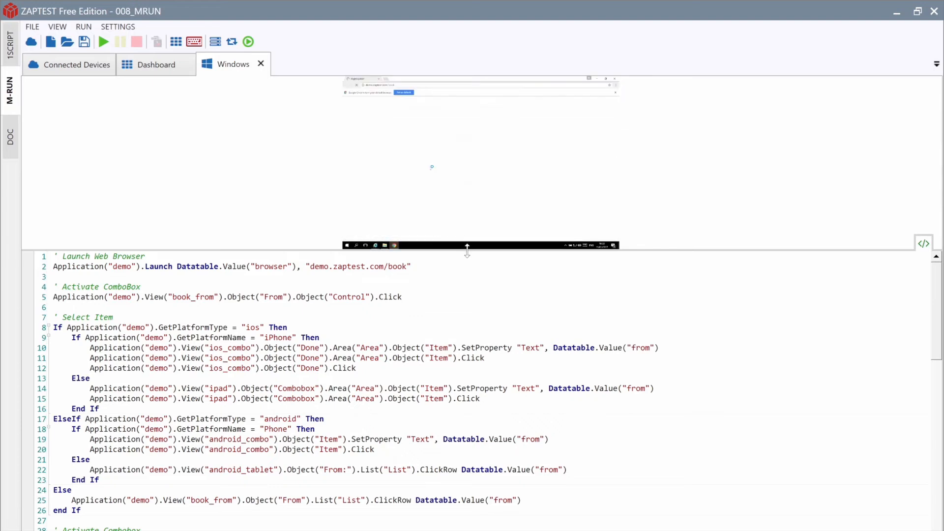
drag(467, 251, 501, 416)
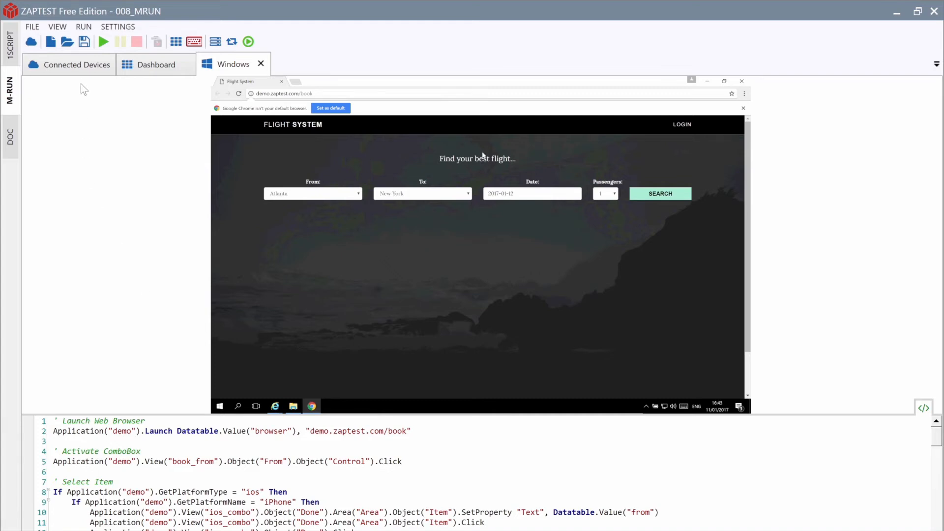
click(76, 66)
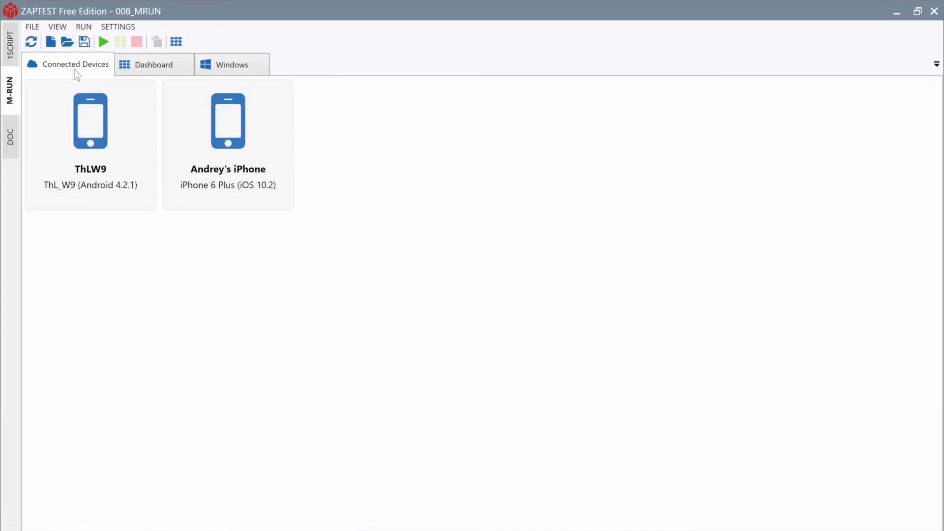
Step: Connect iPad 2's ZAP Browser at demo.zaptest.com/book, then run 008_MRUN on Windows and iPad
click(31, 44)
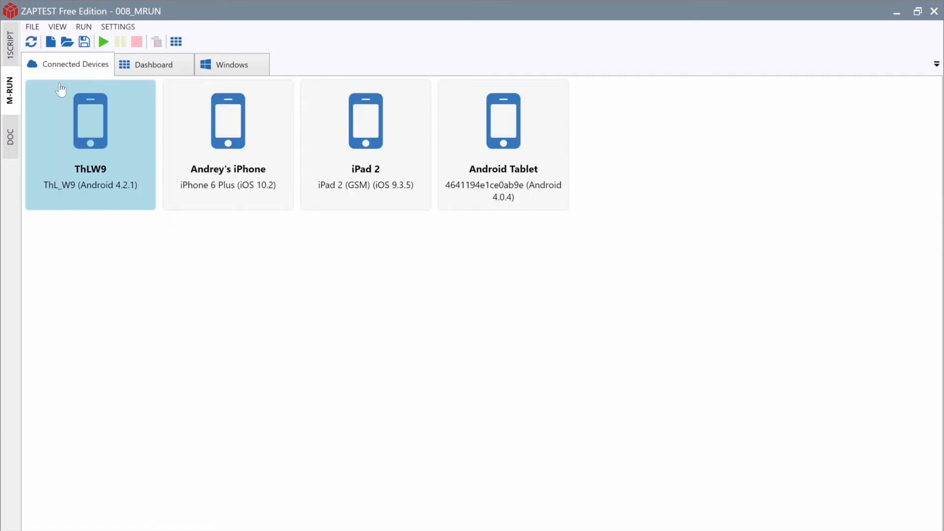
click(396, 157)
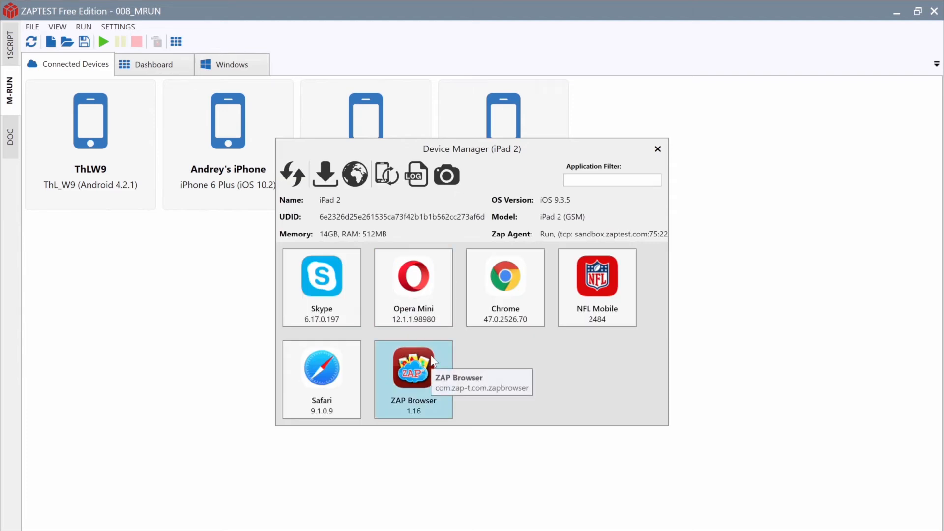
double_click(433, 363)
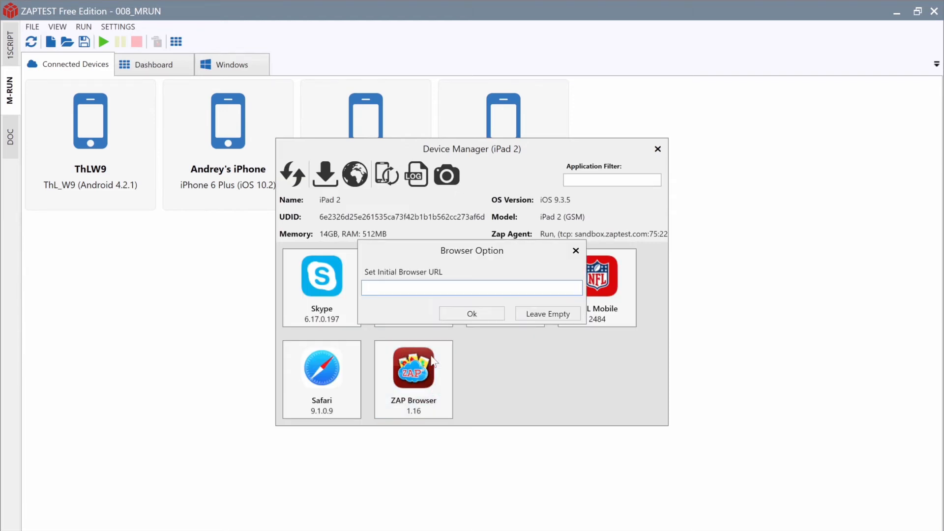
text(demo.zaptest.com/book)
click(491, 315)
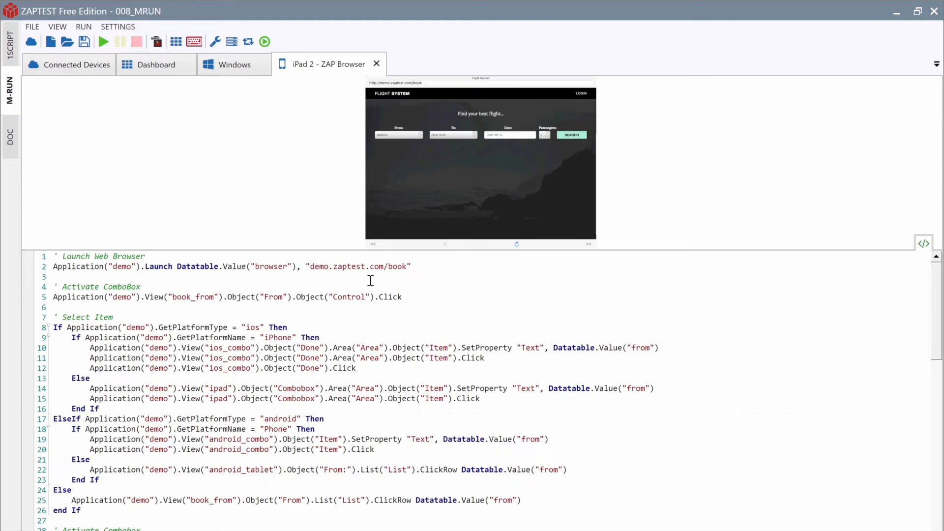
click(102, 43)
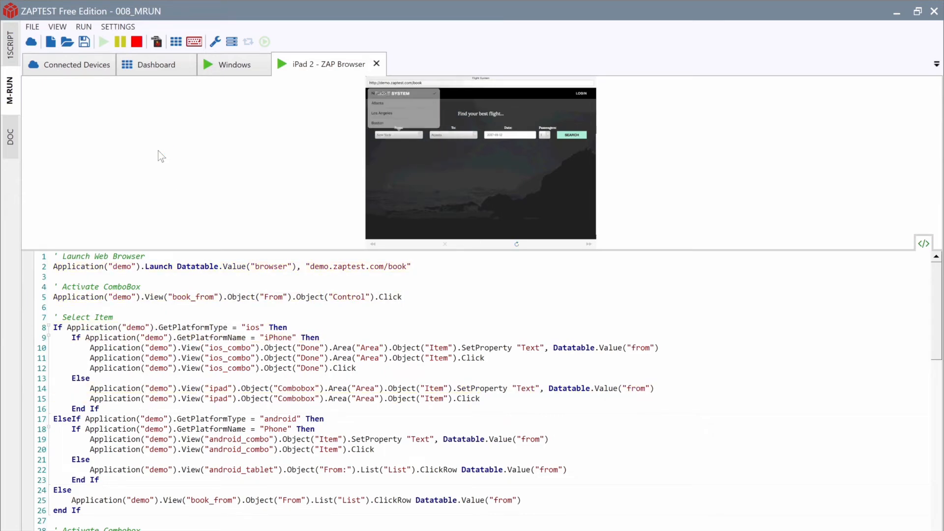
Step: Expand the iPad 2 - ZAP Browser and Windows step tables in the 100% passed 008_MRUN report
click(139, 66)
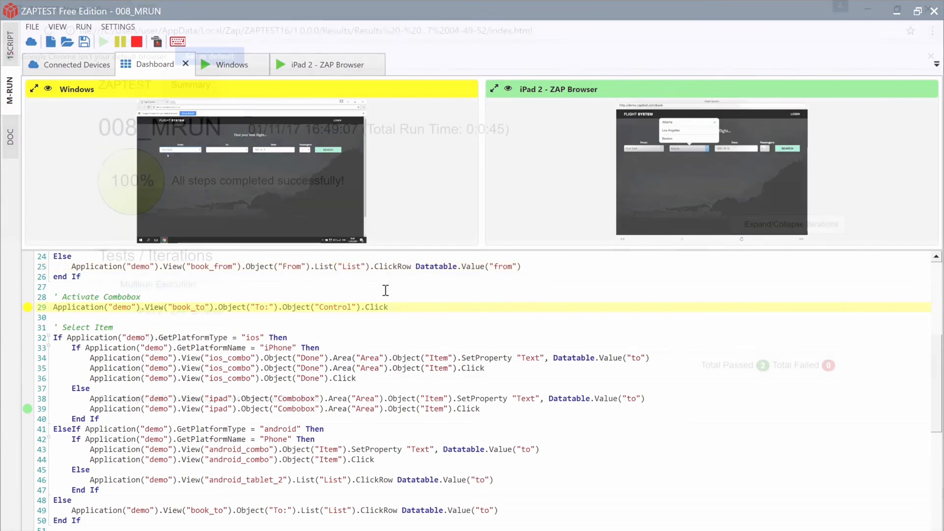
click(717, 315)
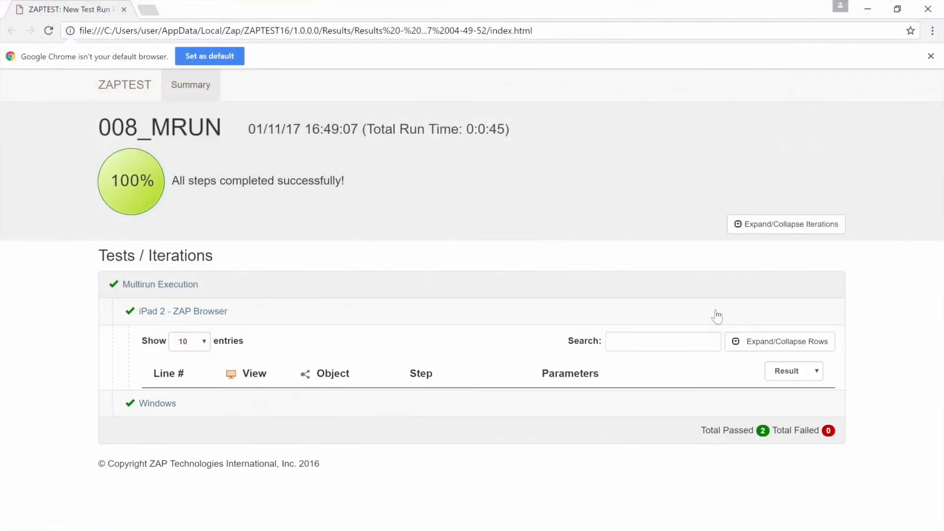
scroll(717, 316, down, 5)
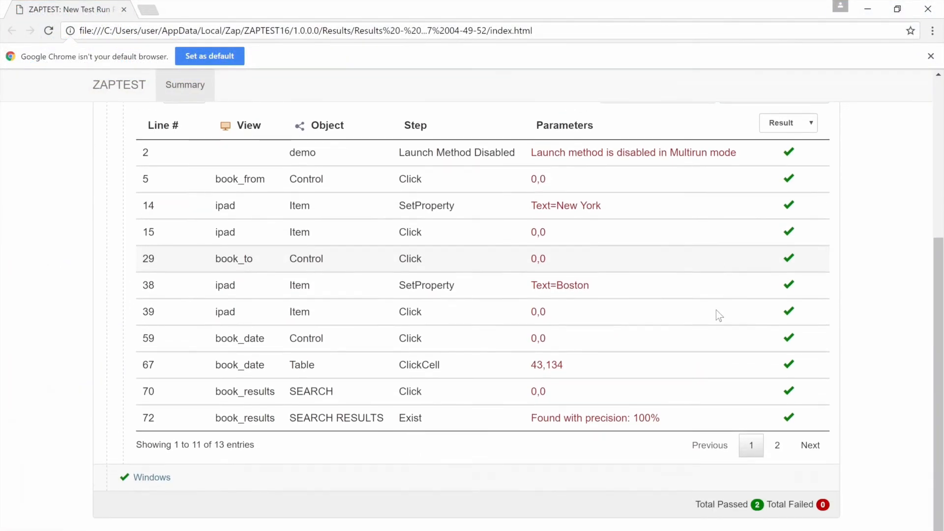
click(618, 481)
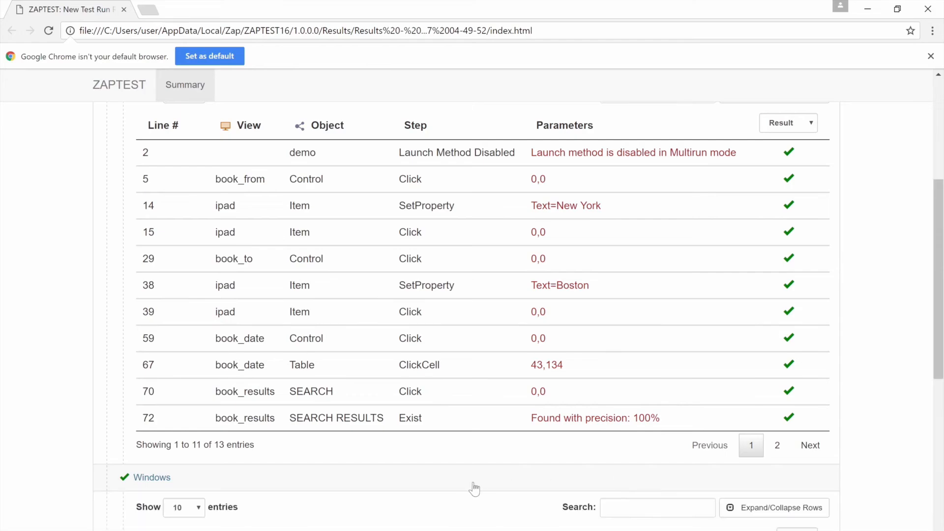
scroll(475, 488, down, 9)
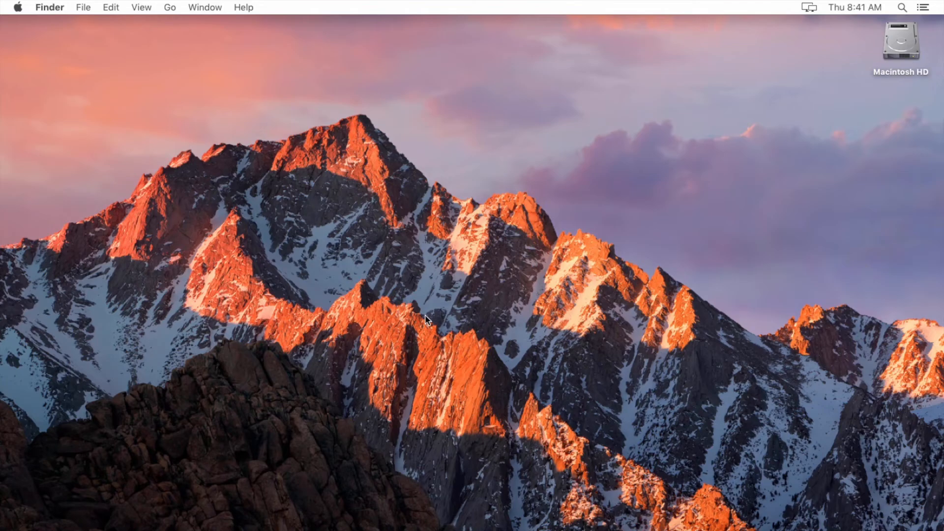
Step: Enable Remote Management in System Preferences' Sharing pane and bring up its Computer Settings
click(151, 529)
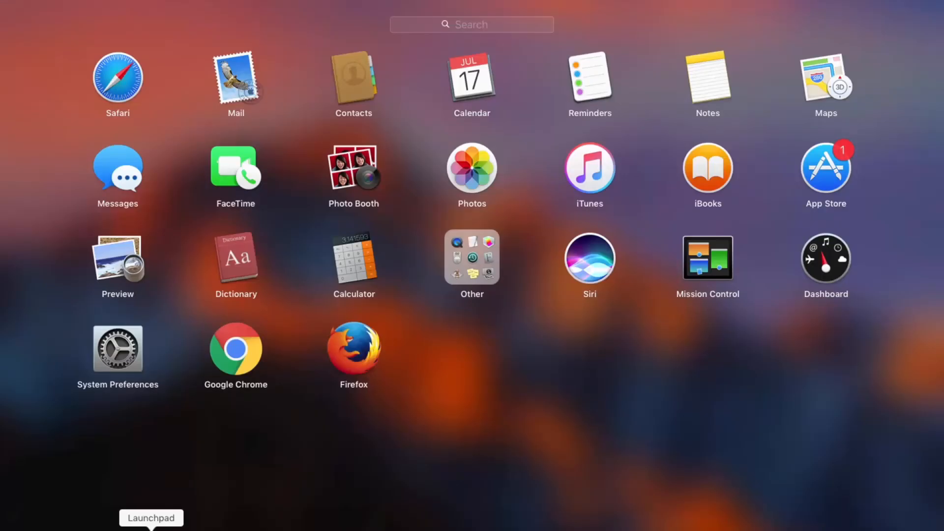
click(125, 351)
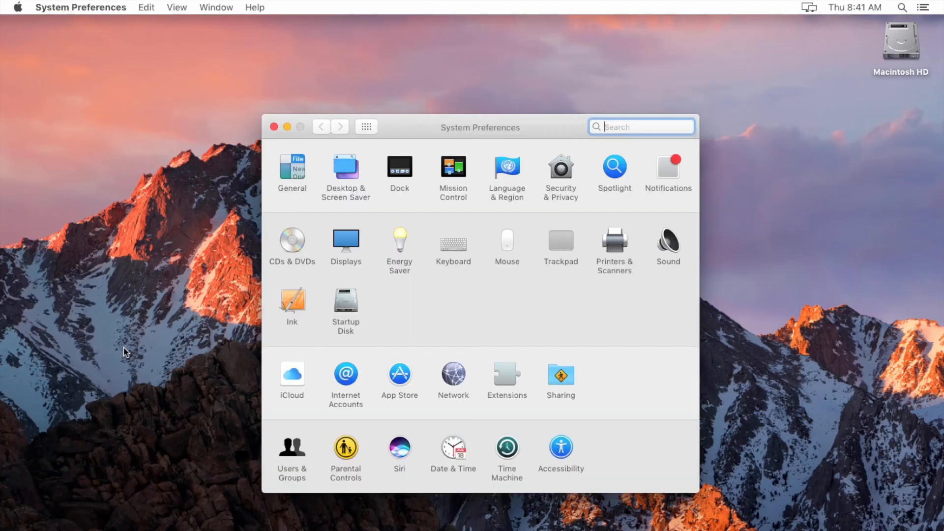
click(566, 377)
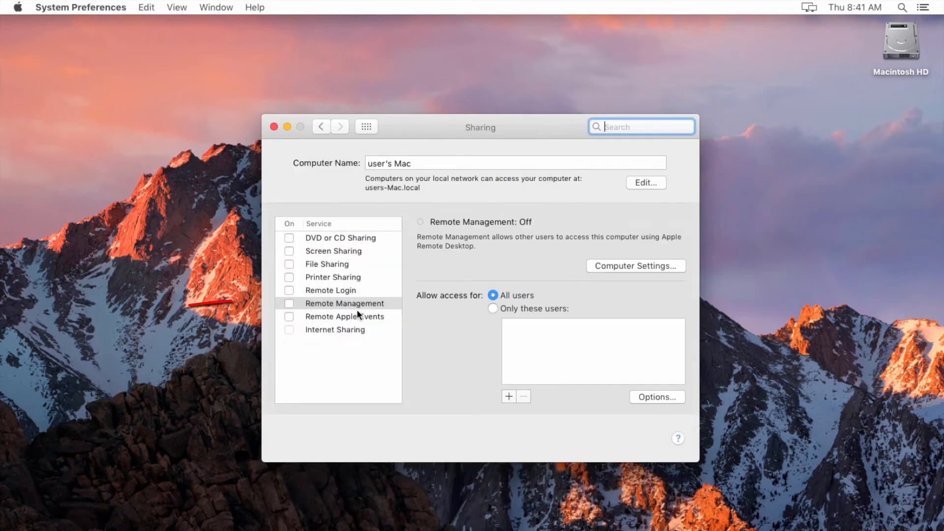
click(343, 303)
click(293, 304)
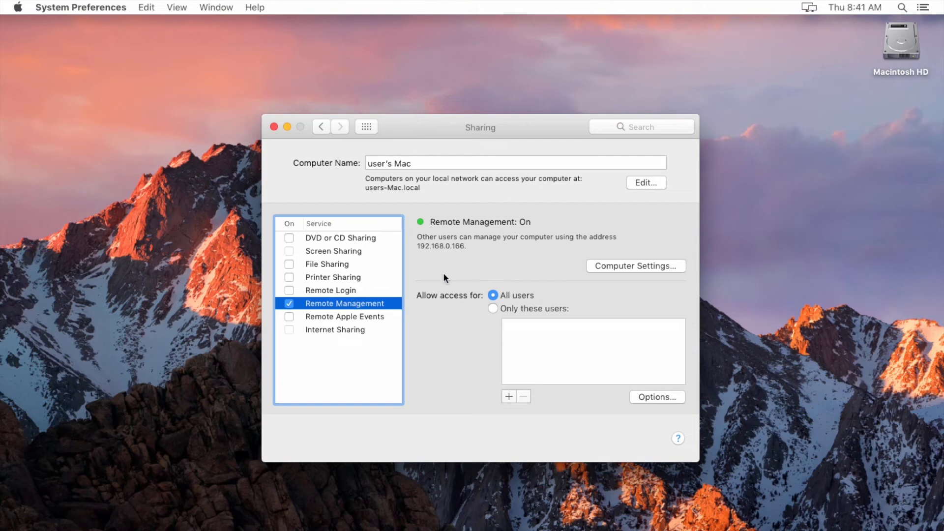
click(606, 268)
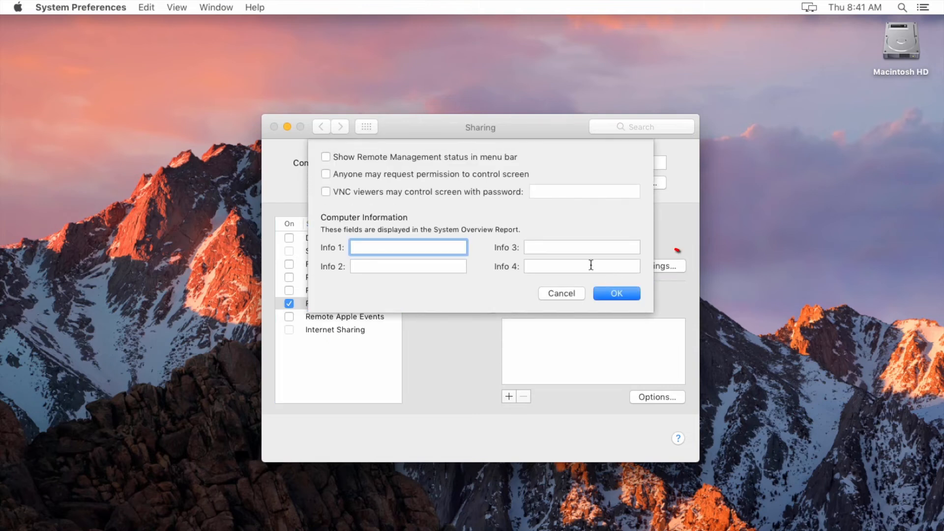
Step: Tick 'VNC viewers may control screen with password', enter the VNC password, and confirm
click(326, 190)
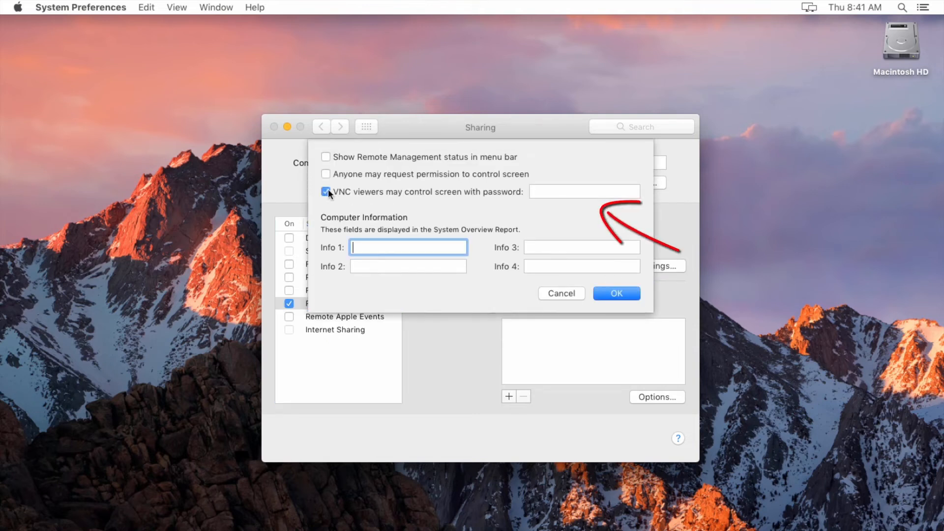
click(551, 192)
text(••)
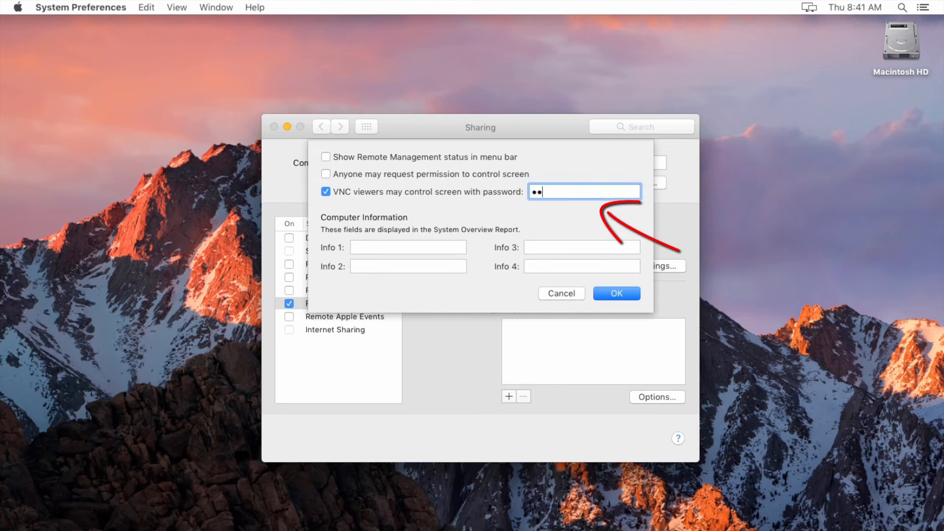
text(•)
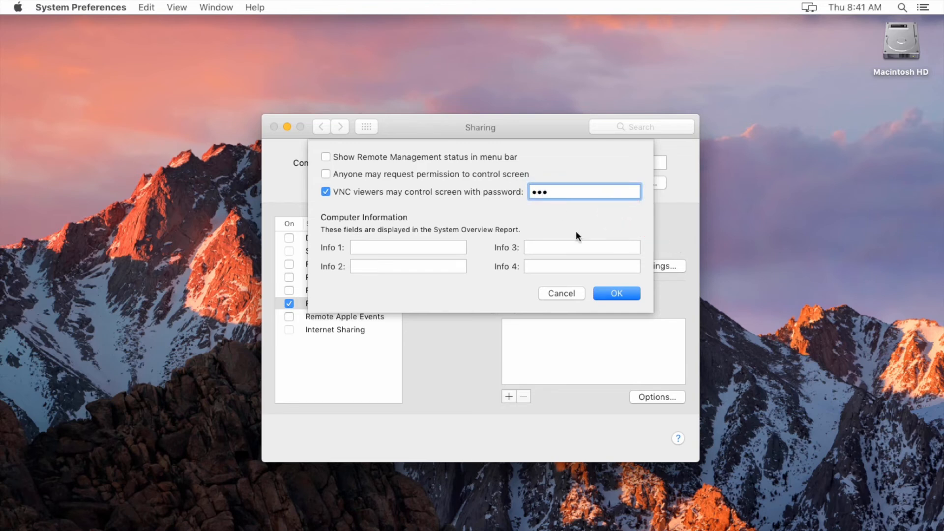
click(618, 293)
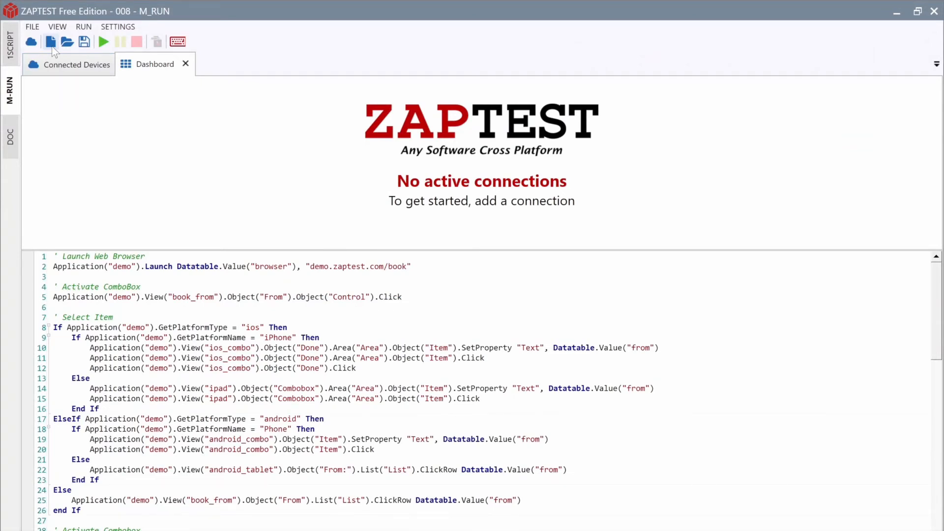
Step: Add manual connection 'OSX' to script host 192.168.0.166:5900 with its password
click(53, 46)
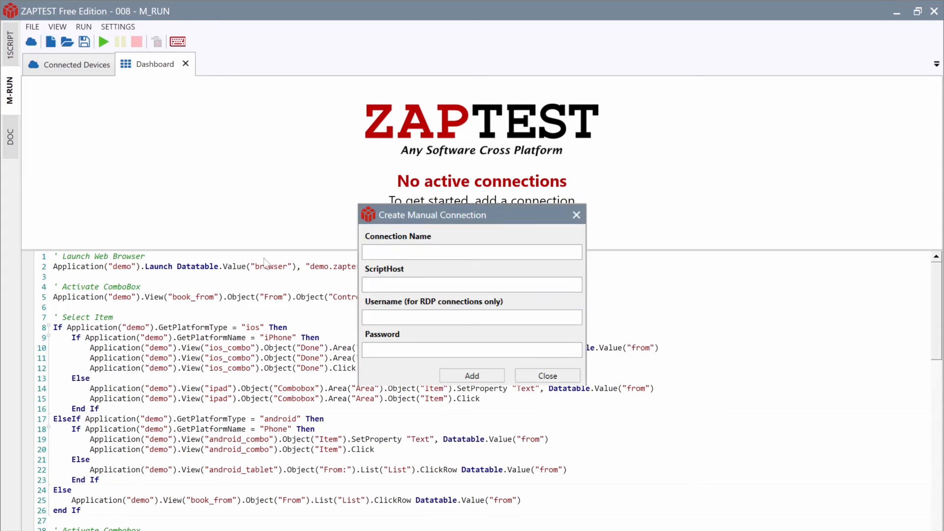
click(499, 251)
text(OSX)
click(410, 284)
text(192.168.0.166:5900)
click(409, 348)
text(••••)
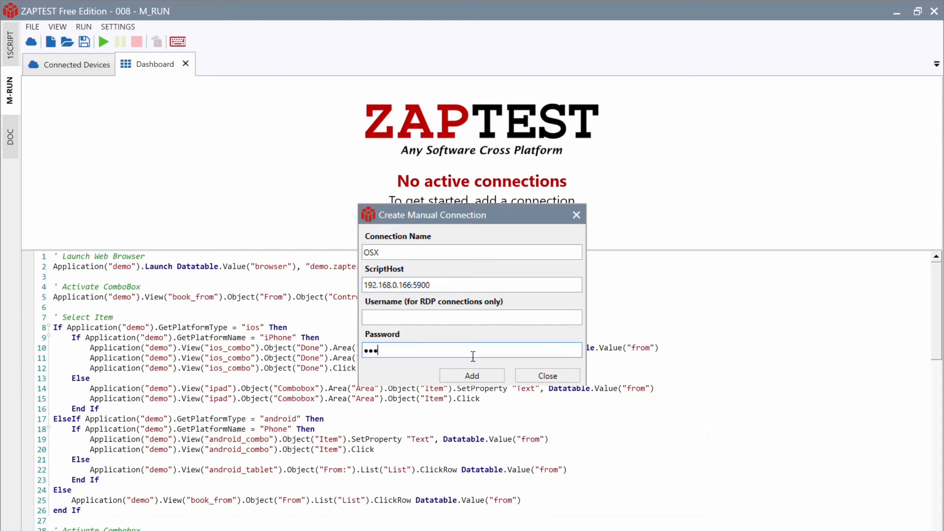
click(471, 373)
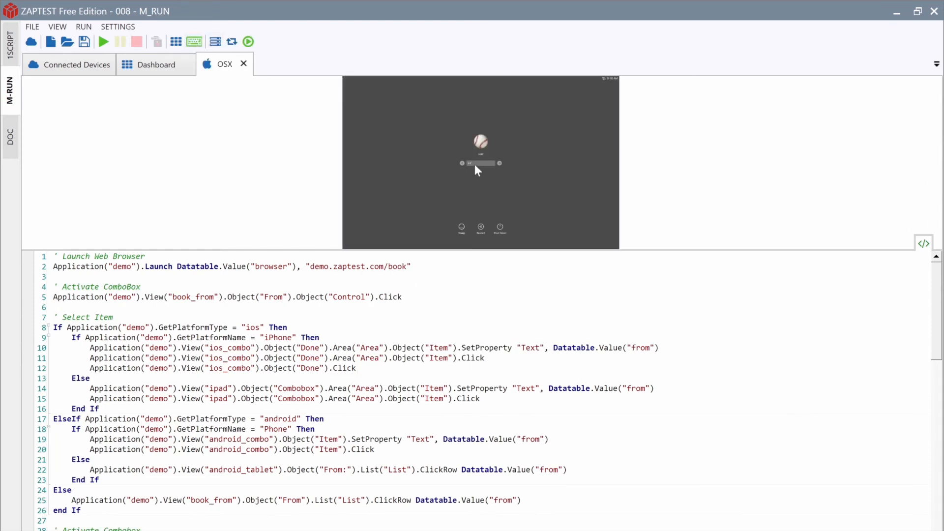
Step: Submit the Mac login password and enlarge the remote desktop view
key(Return)
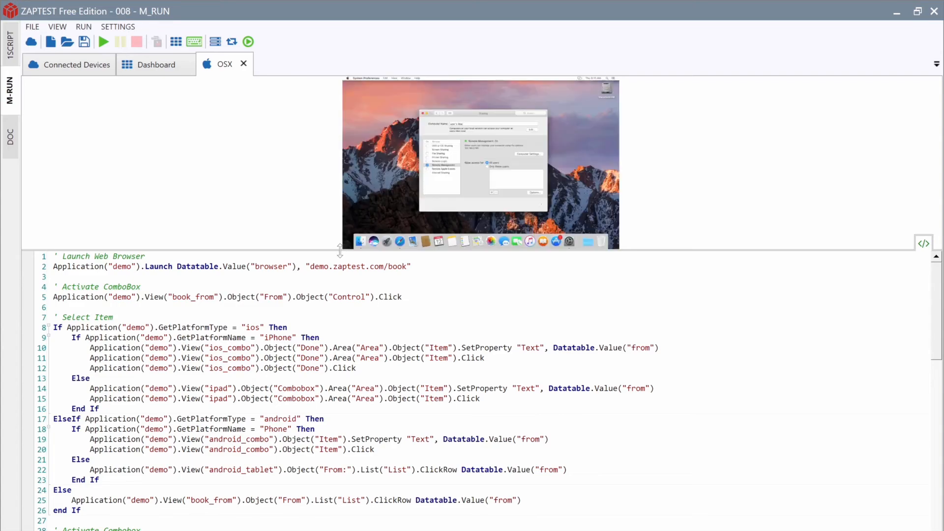
drag(339, 250, 352, 408)
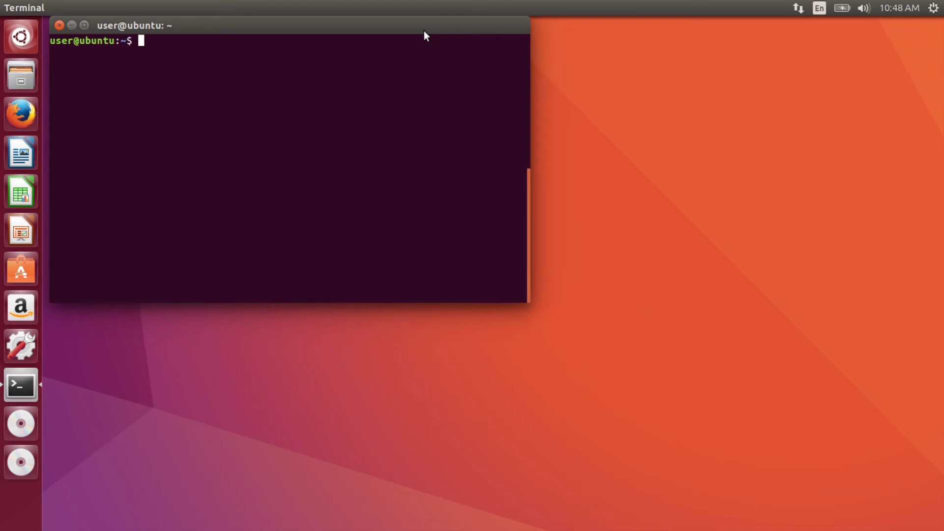
Step: Install x11vnc with 'sudo apt-get install x11vnc' and start the x11vnc server
text(sudo apt-get inst)
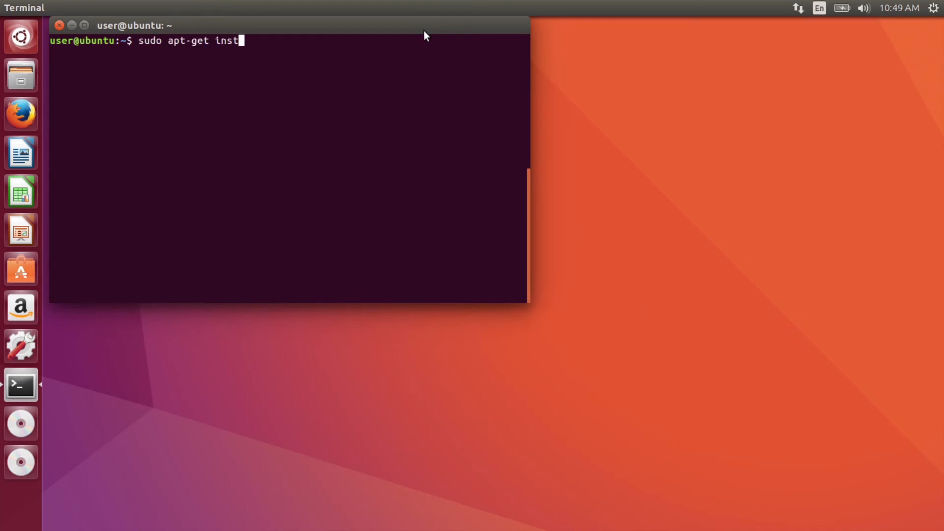
text(all x11vnc)
key(Return)
text(Y)
key(Return)
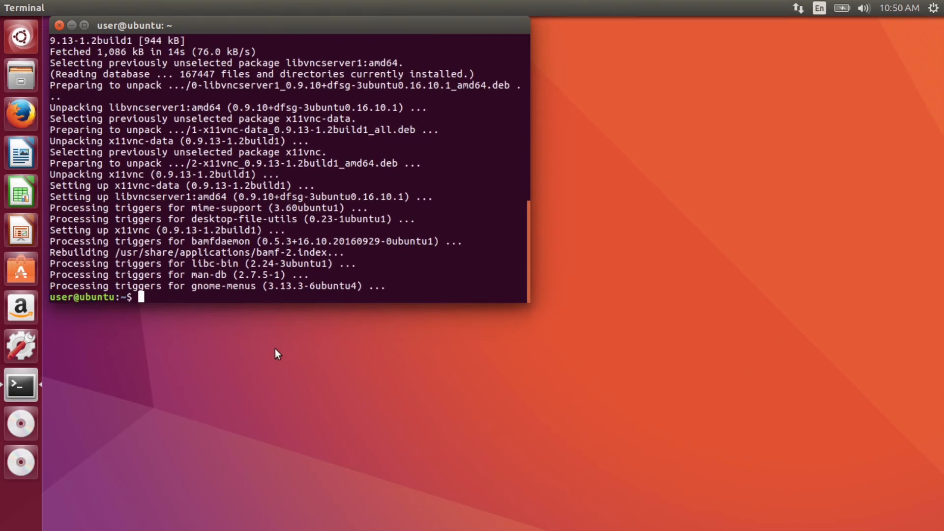
text(x11vnc)
key(Return)
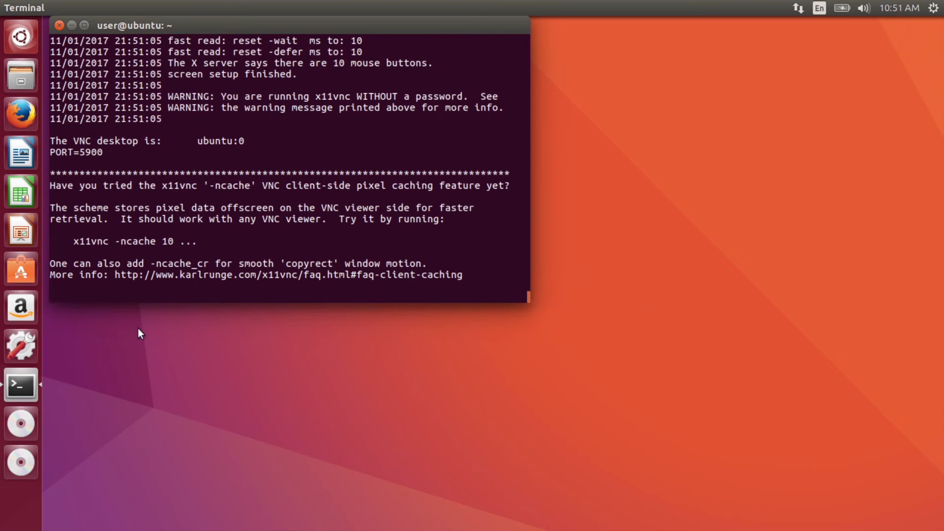
Step: Open a second terminal and run ifconfig to find the machine's IP address
right_click(28, 377)
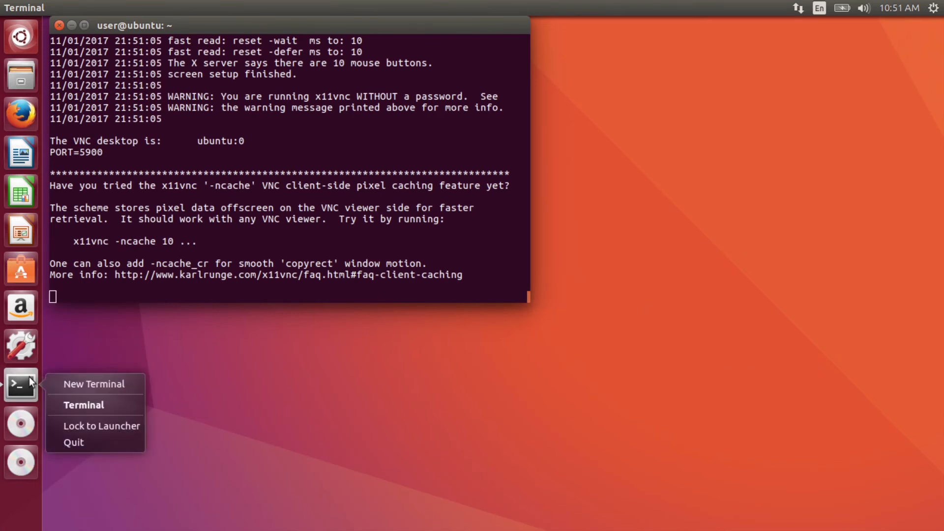
click(59, 383)
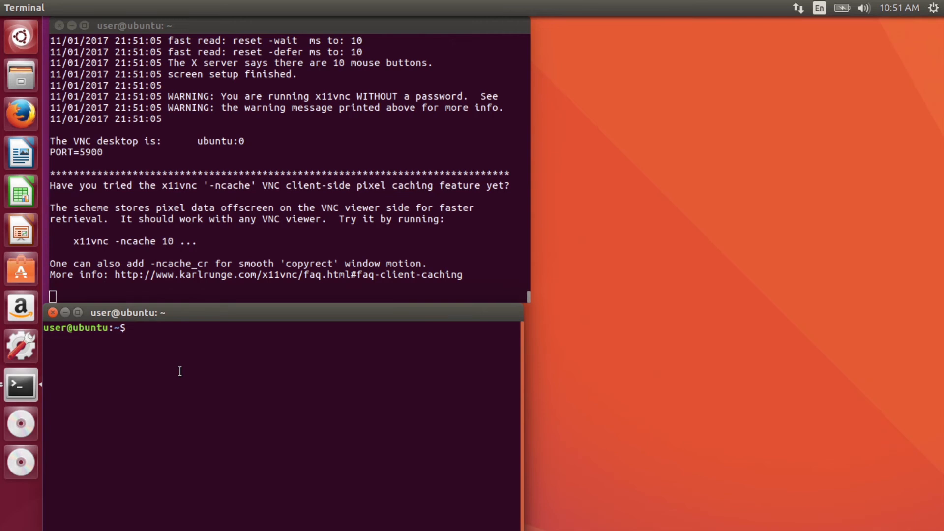
text(ifconfig)
key(Return)
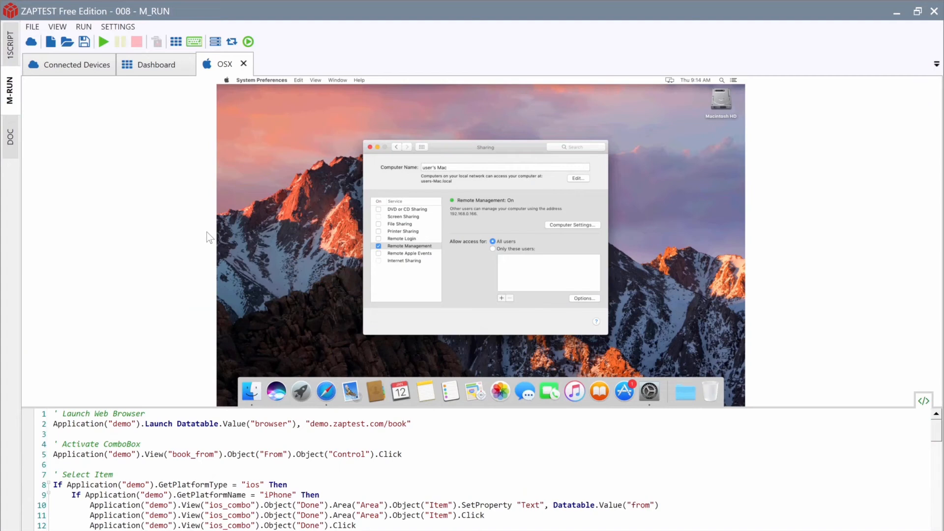
Step: Add manual connection 'Linux' at 192.168.0.38:5900 with its password
click(52, 44)
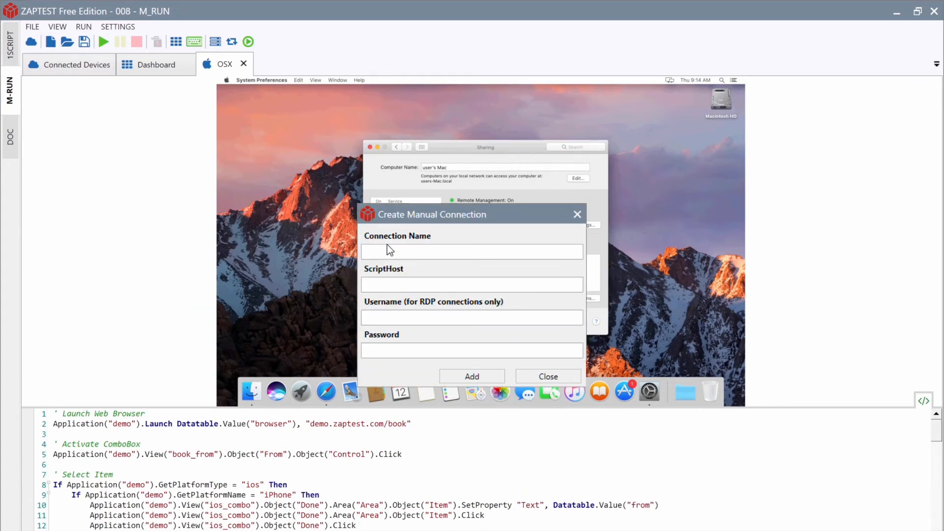
click(424, 252)
text(Linux)
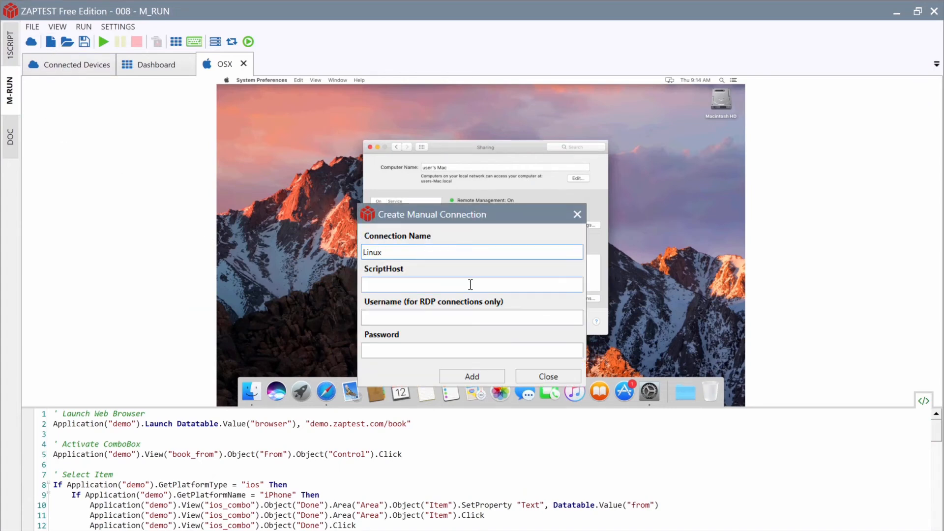
click(471, 285)
text(192.168.0.38)
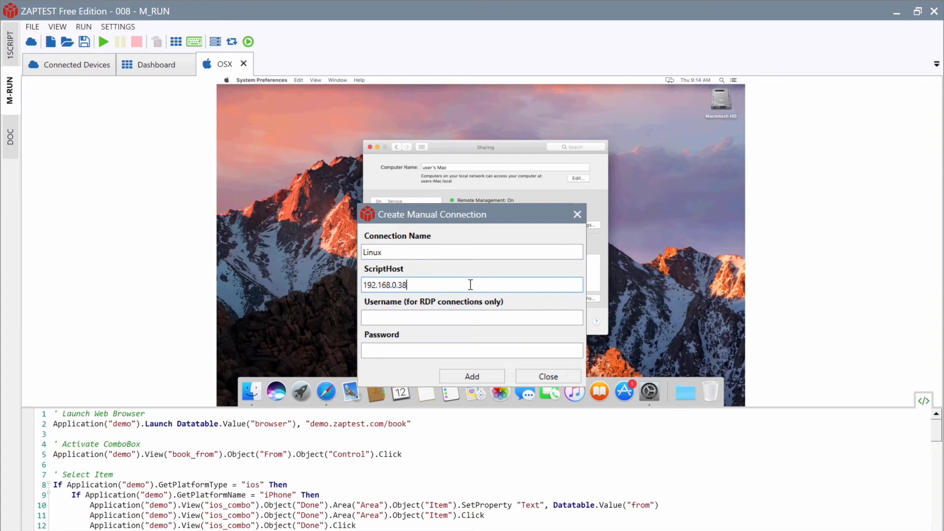
text(:5900)
click(458, 351)
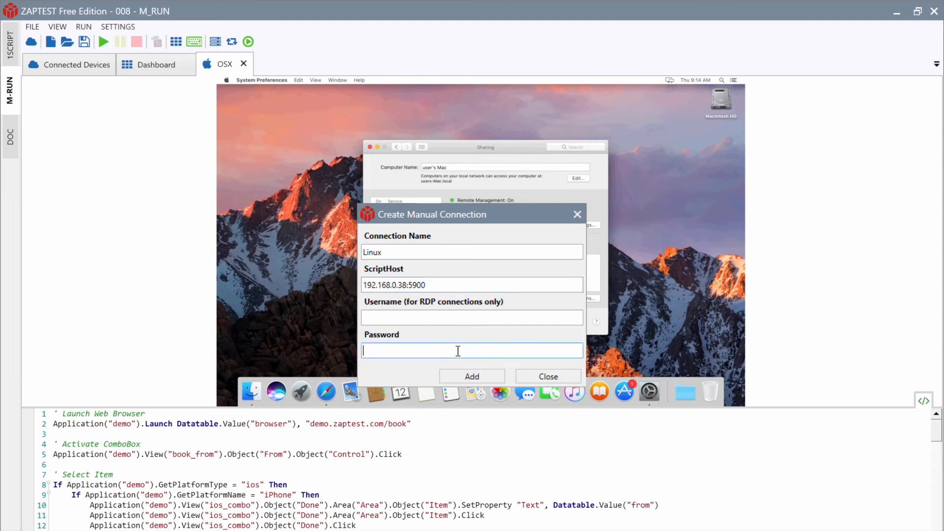
text(pas)
click(465, 375)
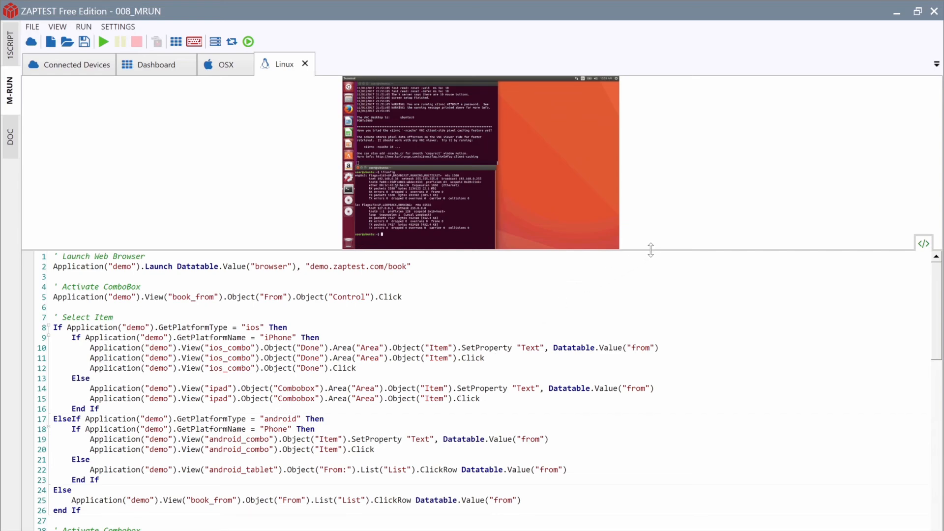
Step: Open demo.zaptest.com/book in Chrome on the Ubuntu machine, then switch to the OSX tab
drag(651, 250, 660, 402)
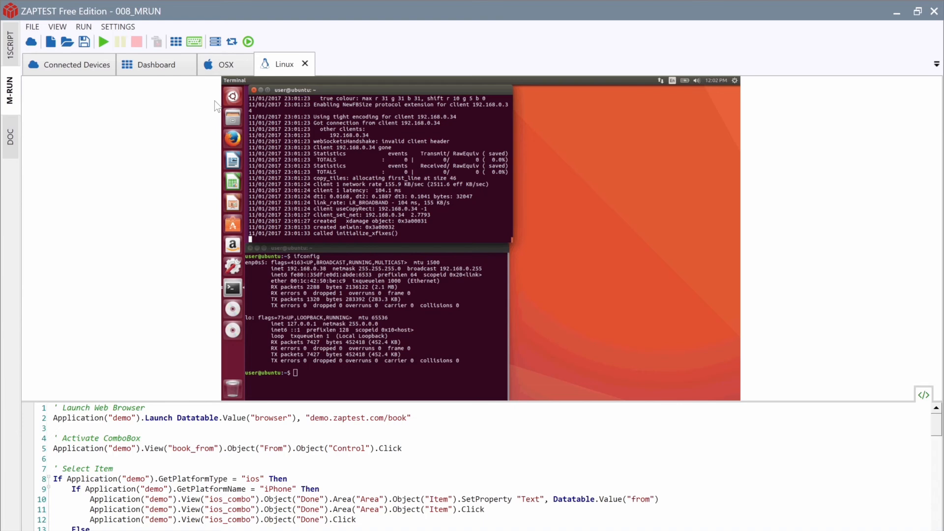
click(233, 96)
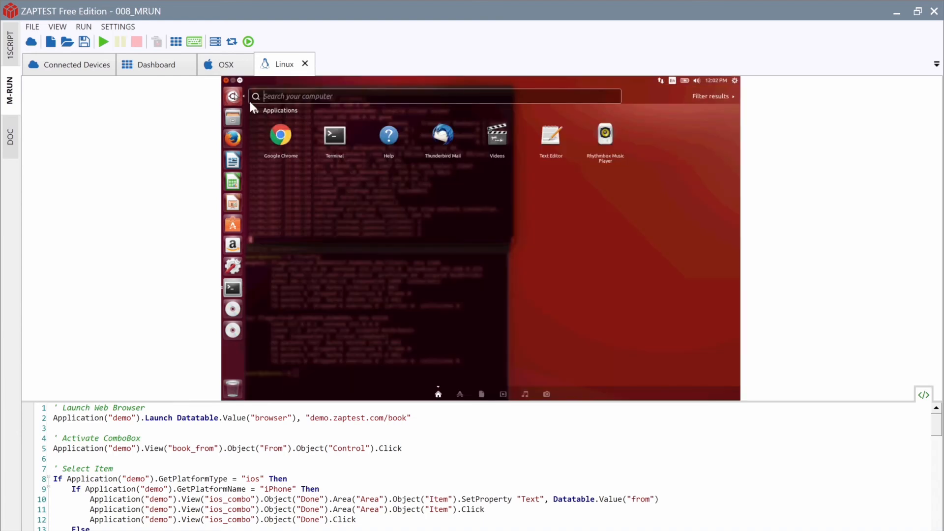
click(282, 135)
text(demo.zaptest.)
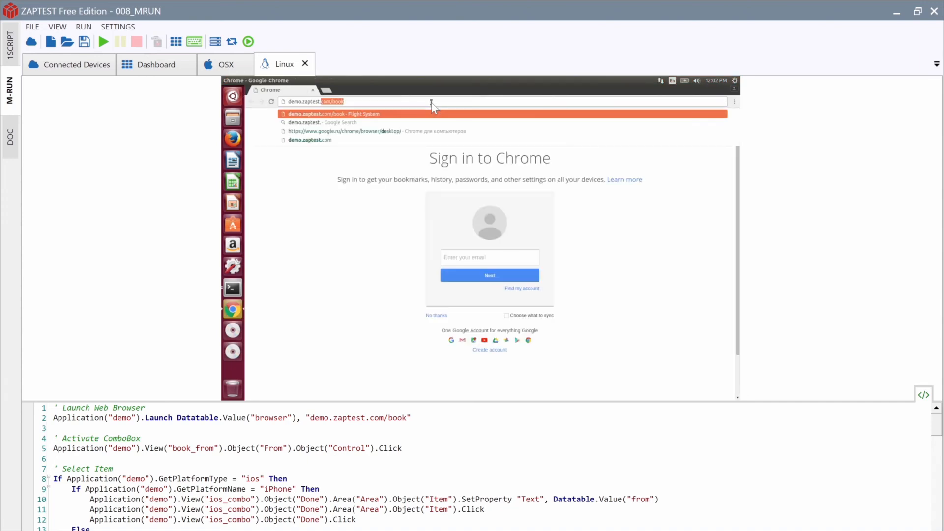
text(com/book)
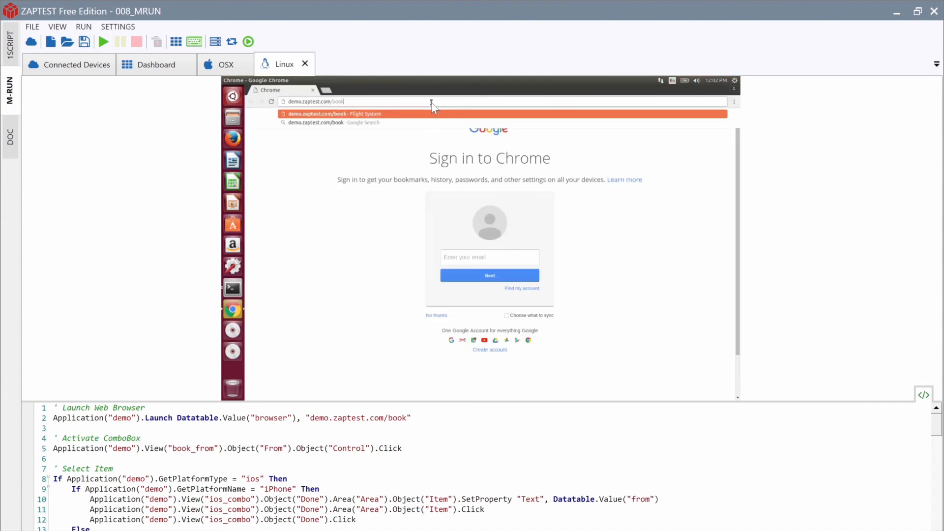
key(Return)
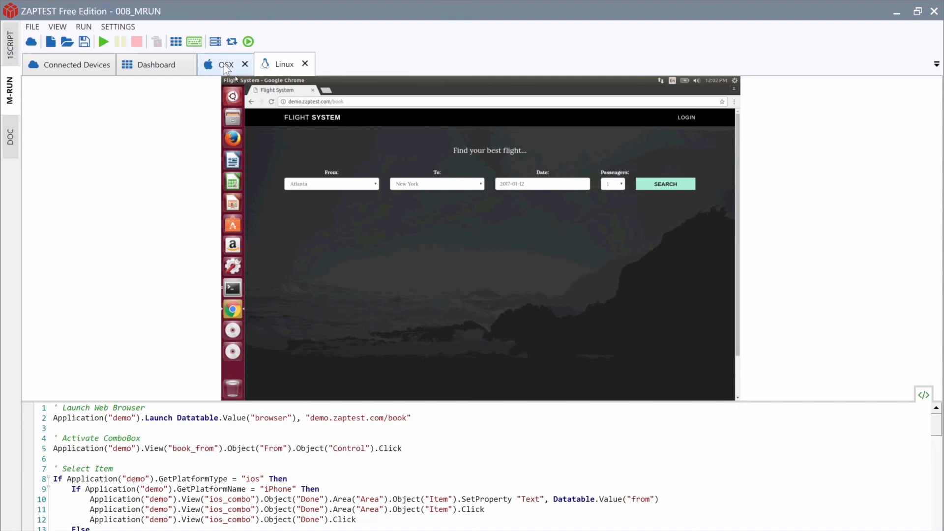
click(225, 66)
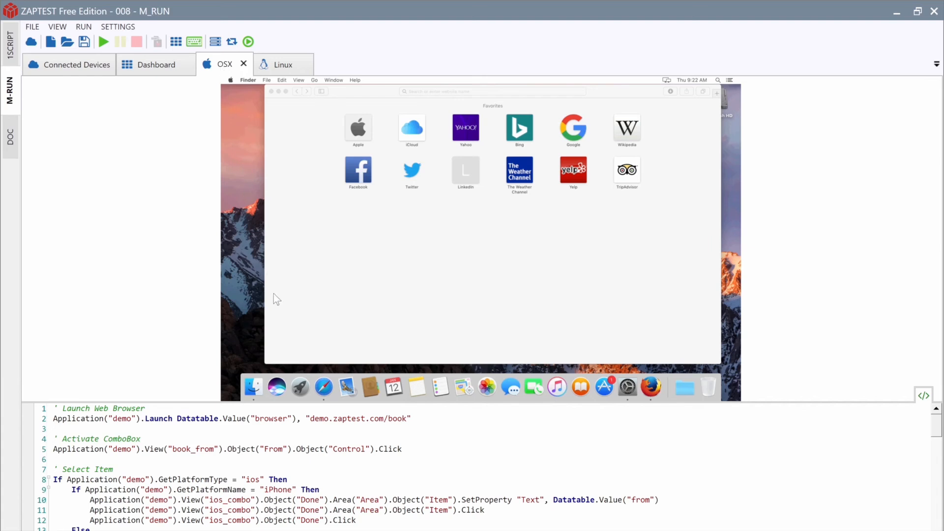
Step: Load demo.zaptest.com/book in Firefox on the Mac and run the script on OSX and Linux
click(301, 386)
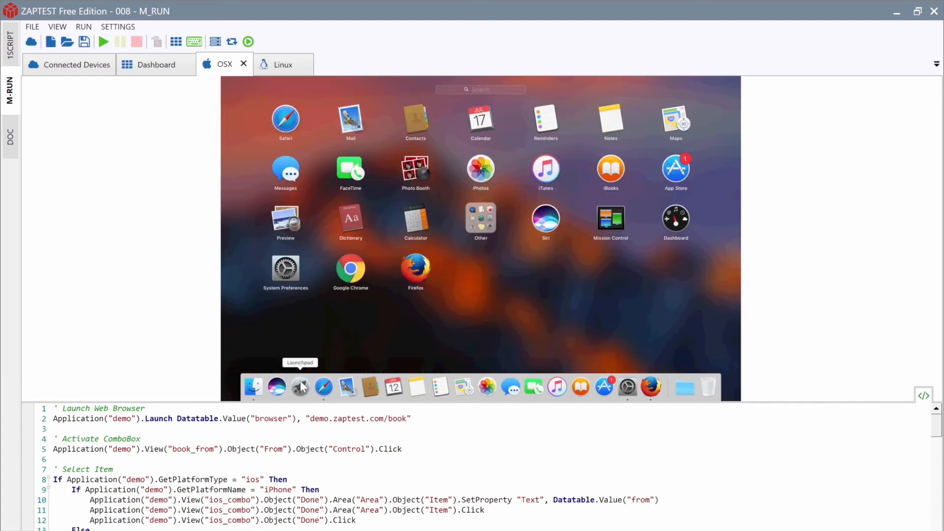
click(417, 267)
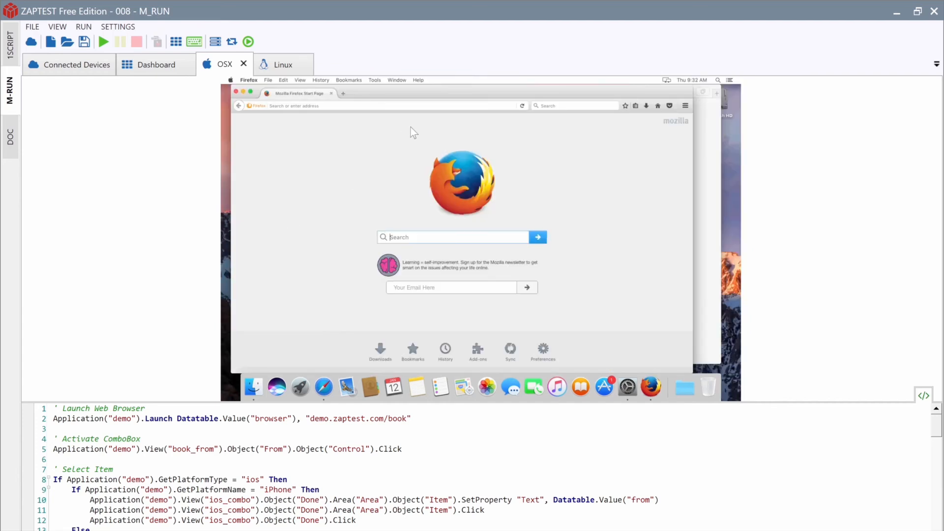
click(445, 106)
text(demo.zaptest.com)
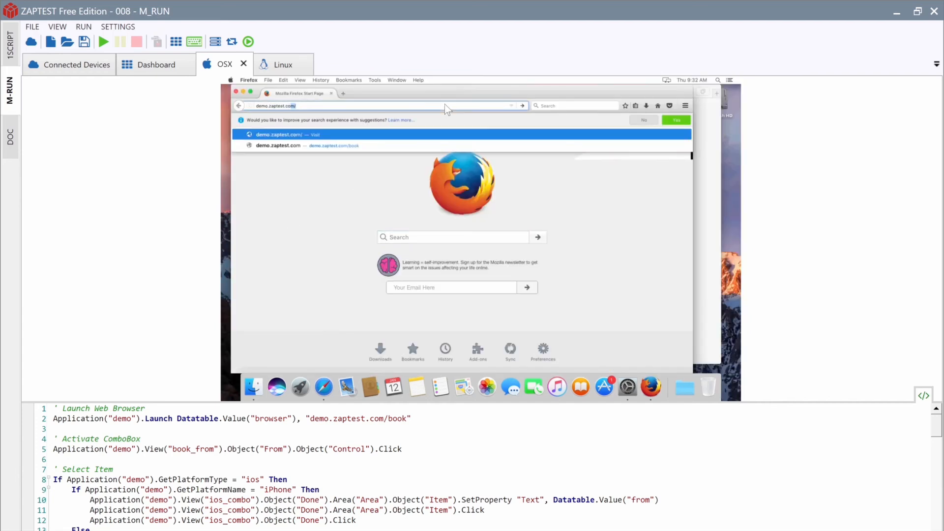
text(/book)
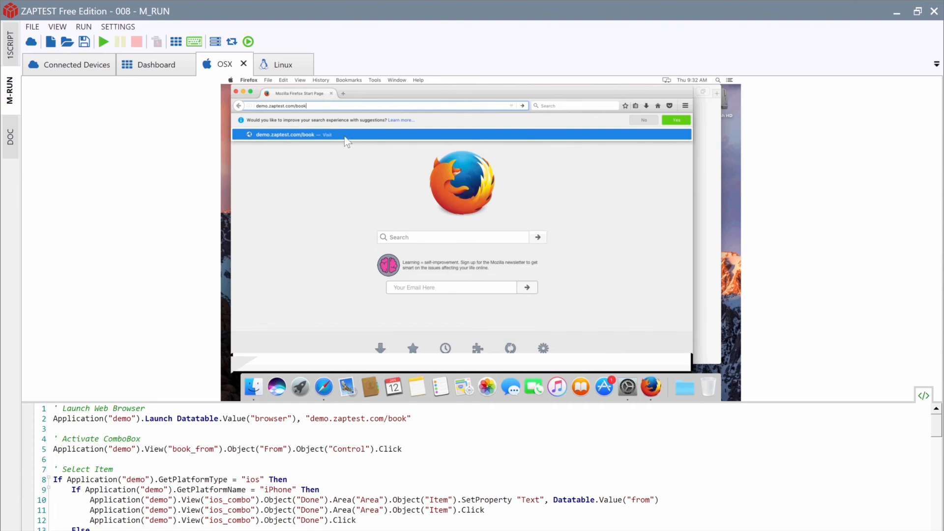
key(Return)
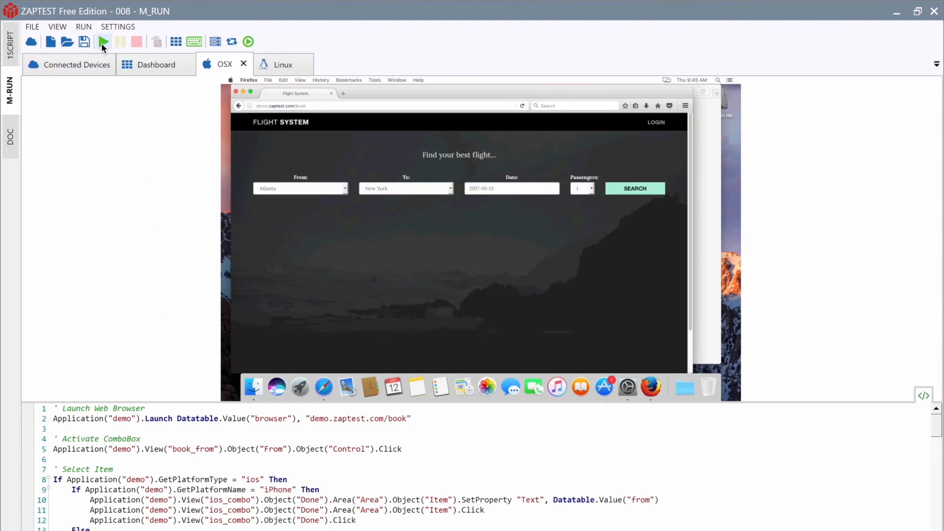
click(102, 43)
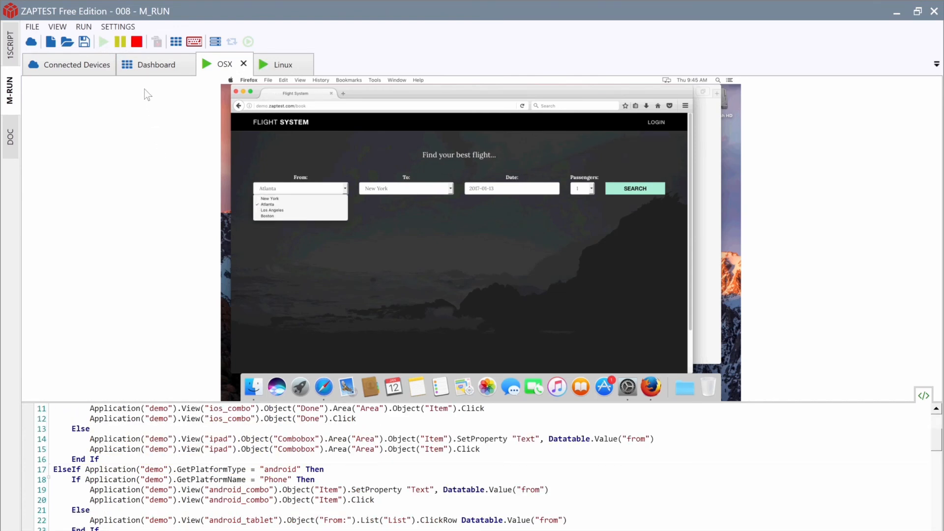
Step: Show the OSX and Linux devices on the Dashboard with their previews enlarged above the code
click(141, 64)
drag(426, 250, 476, 419)
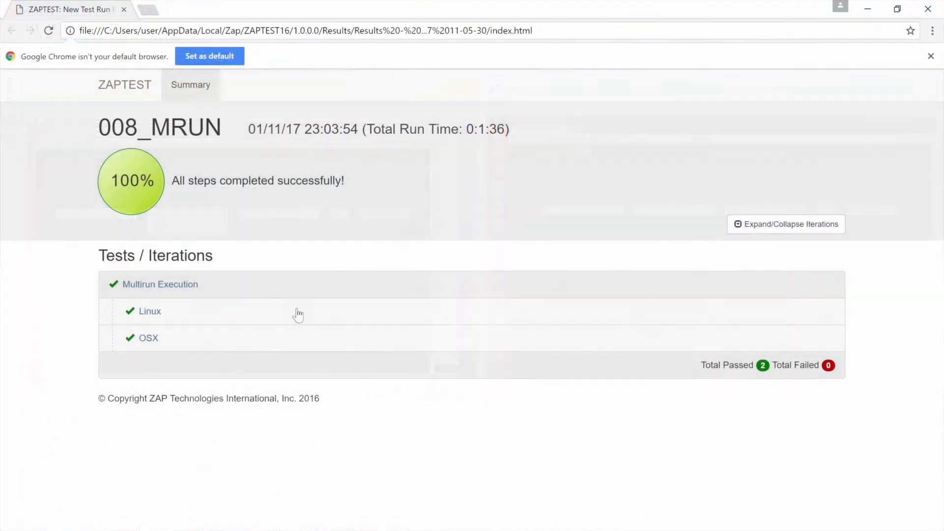
Step: Expand the Linux and OSX step tables in the 008_MRUN report
click(297, 312)
scroll(610, 238, down, 5)
click(506, 478)
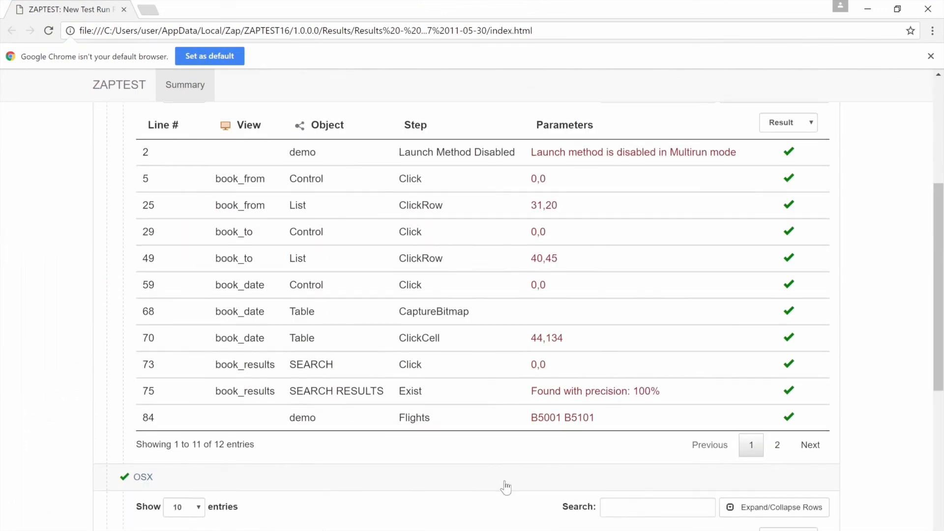
scroll(506, 482, down, 8)
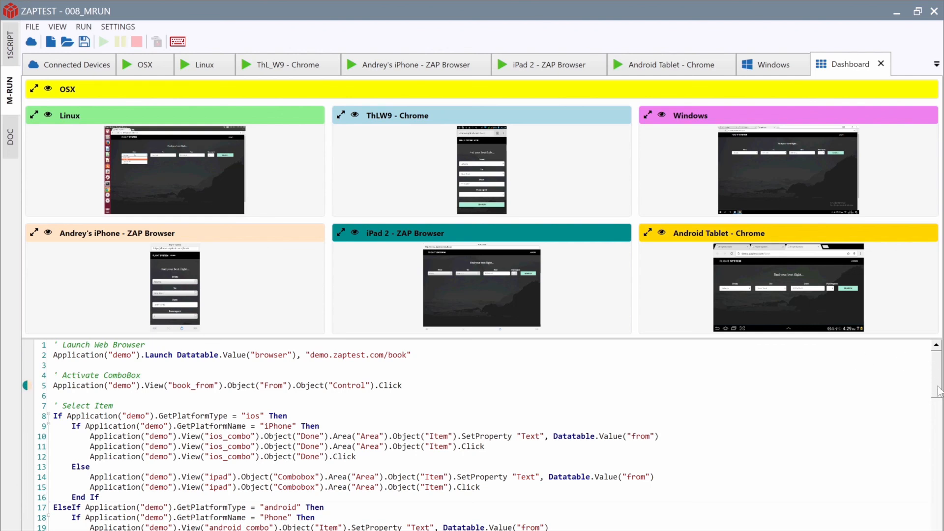
Step: Scroll the code editor while 008_MRUN runs on all seven devices
drag(936, 372, 943, 412)
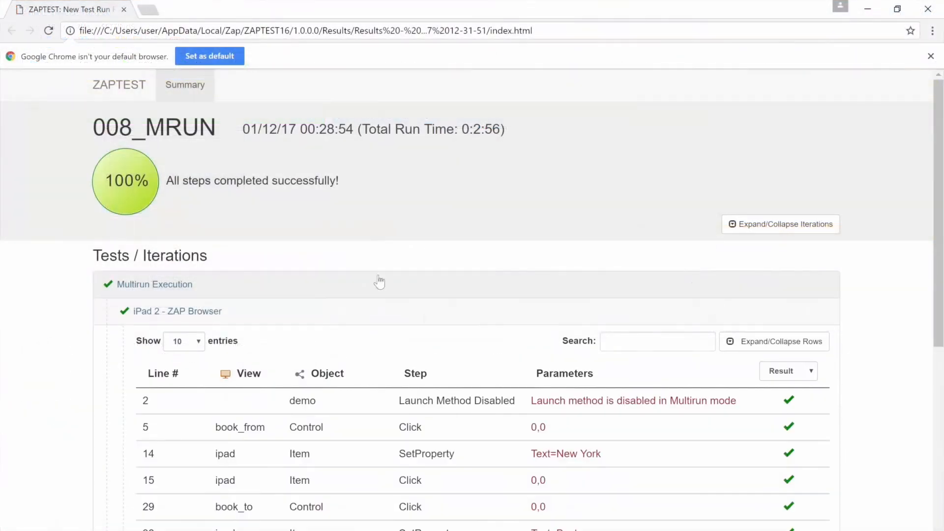
Step: Expand the Android Tablet, Linux, iPhone, Windows, ThL_W9 and OSX result tables
scroll(895, 236, down, 8)
click(245, 344)
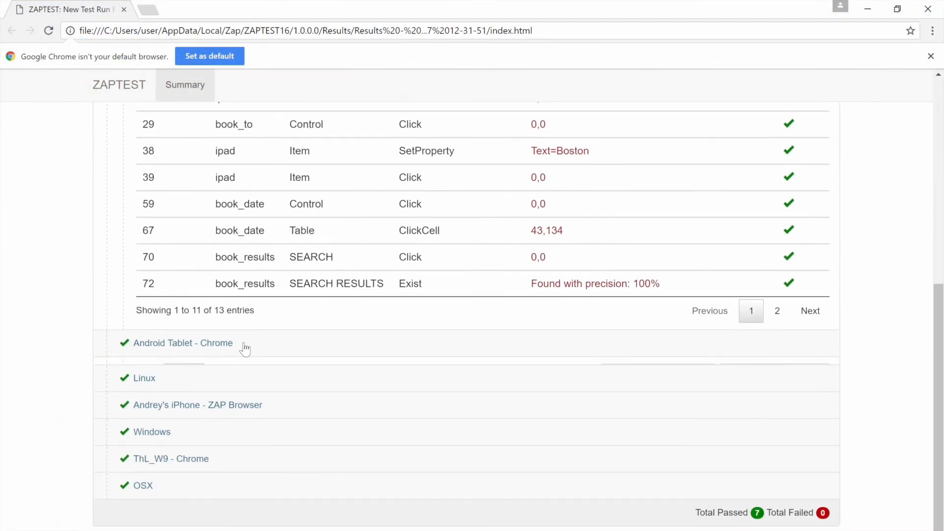
click(173, 370)
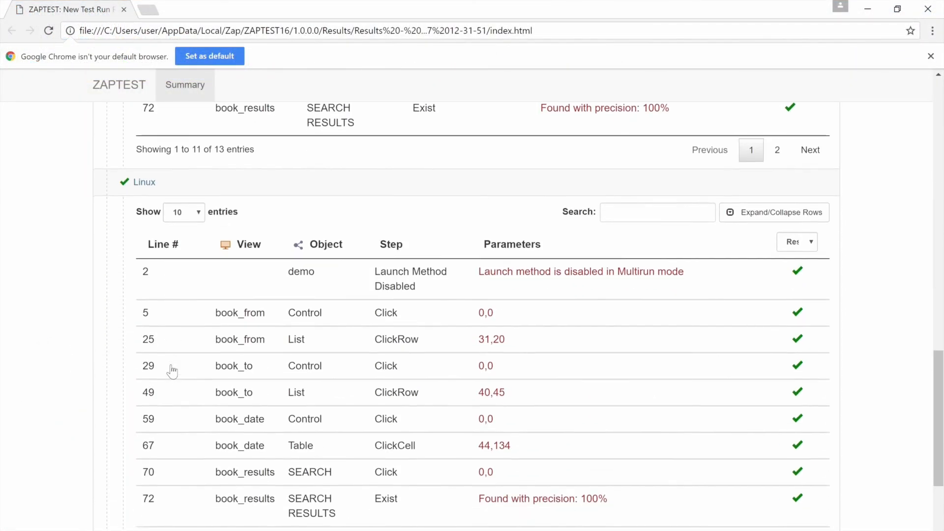
click(170, 396)
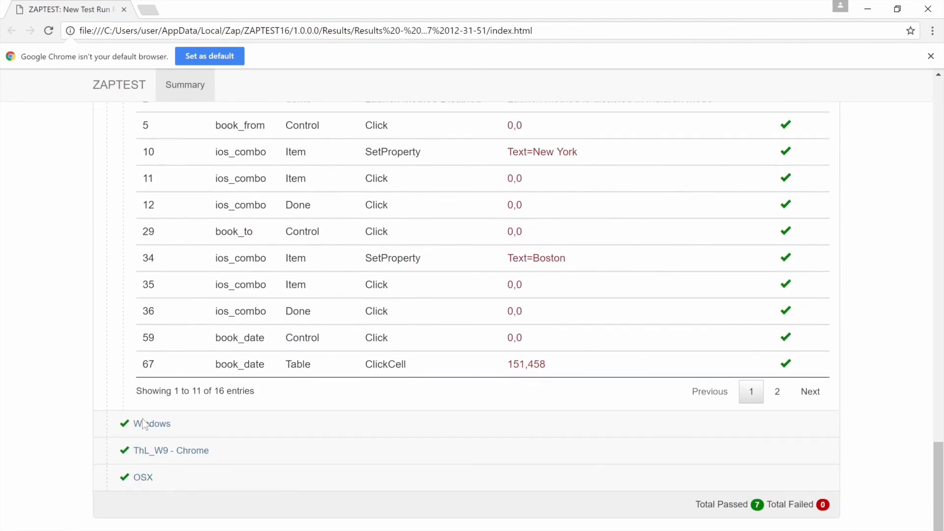
click(137, 424)
click(149, 460)
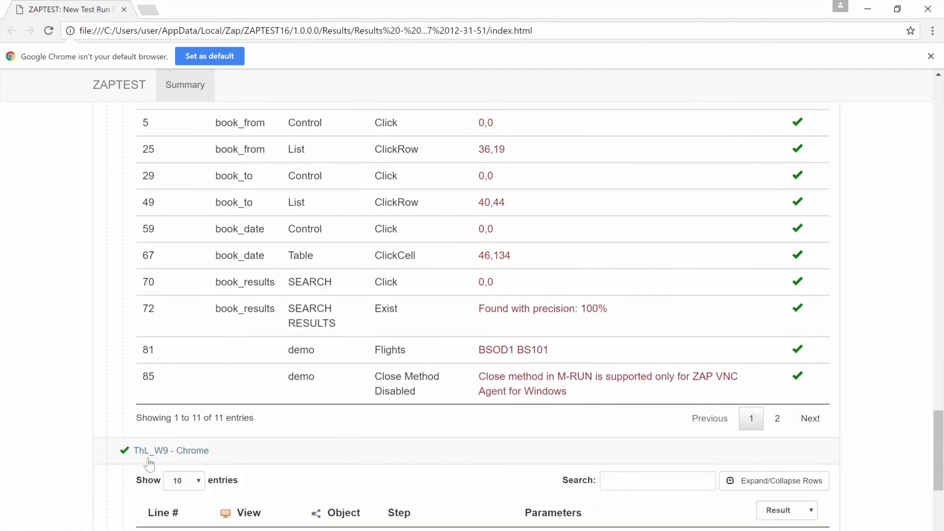
click(154, 479)
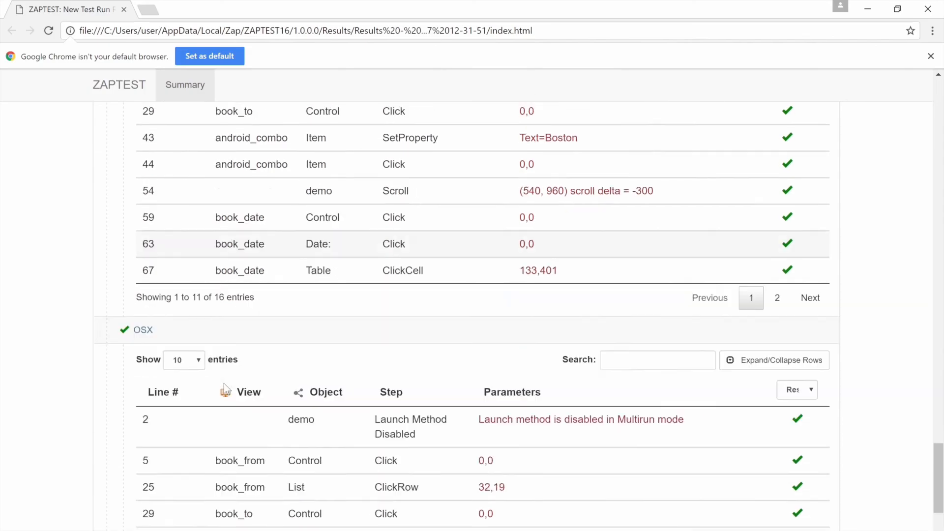